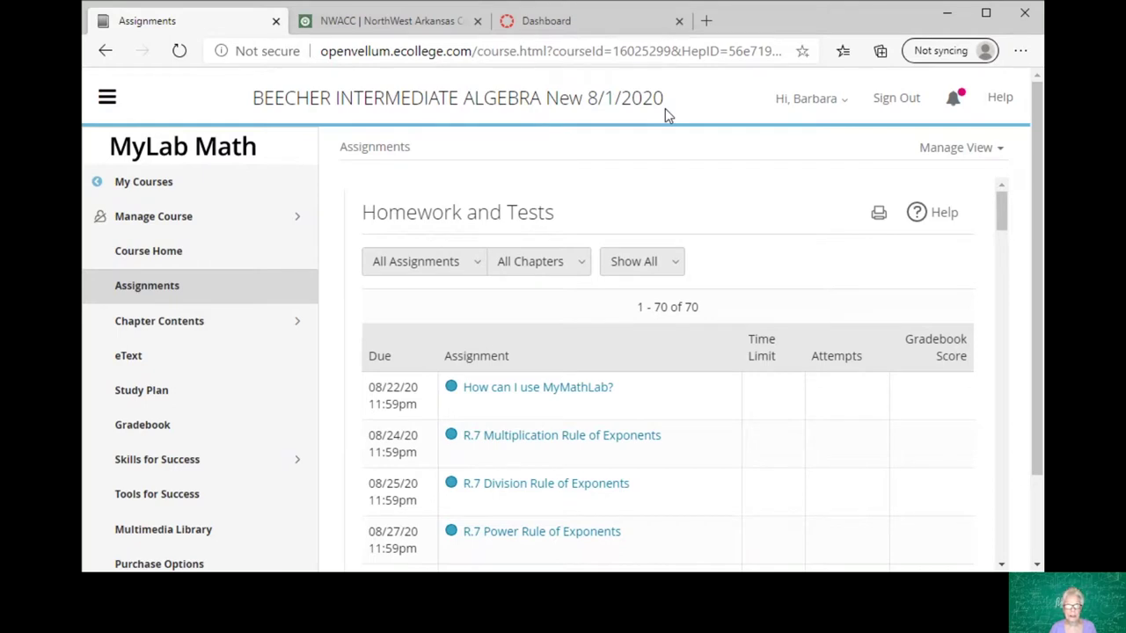
Step: Open the Pearson My Courses list from the MyLab Math sidebar
click(175, 183)
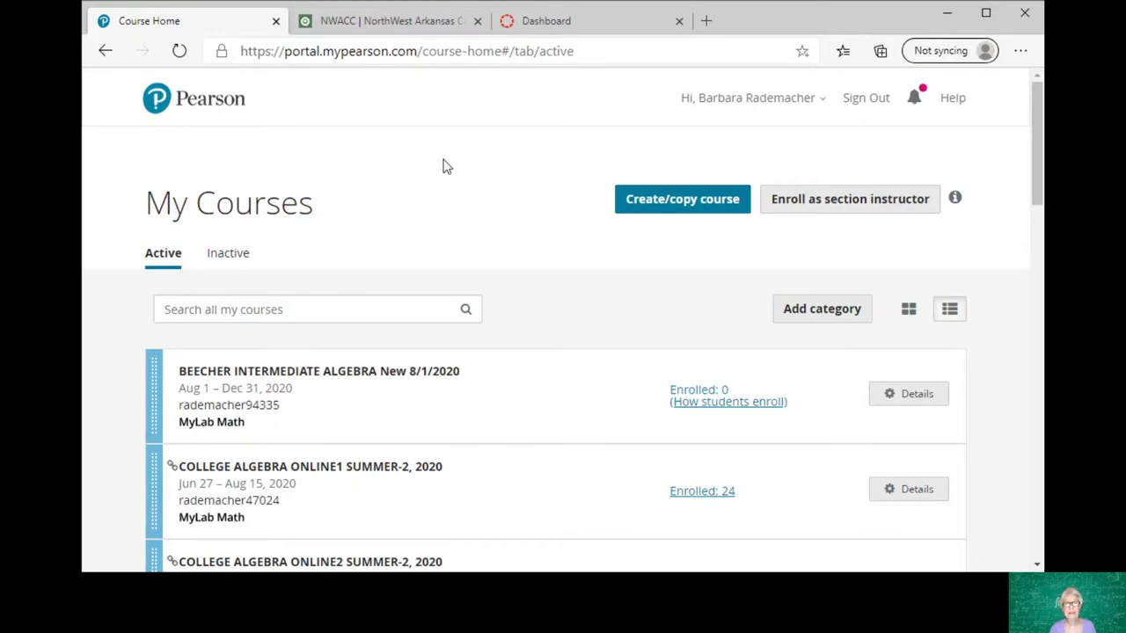
Step: From the Dashboard, open unpublished course F20-IA-28W-11742 and browse its Commons resources
click(577, 22)
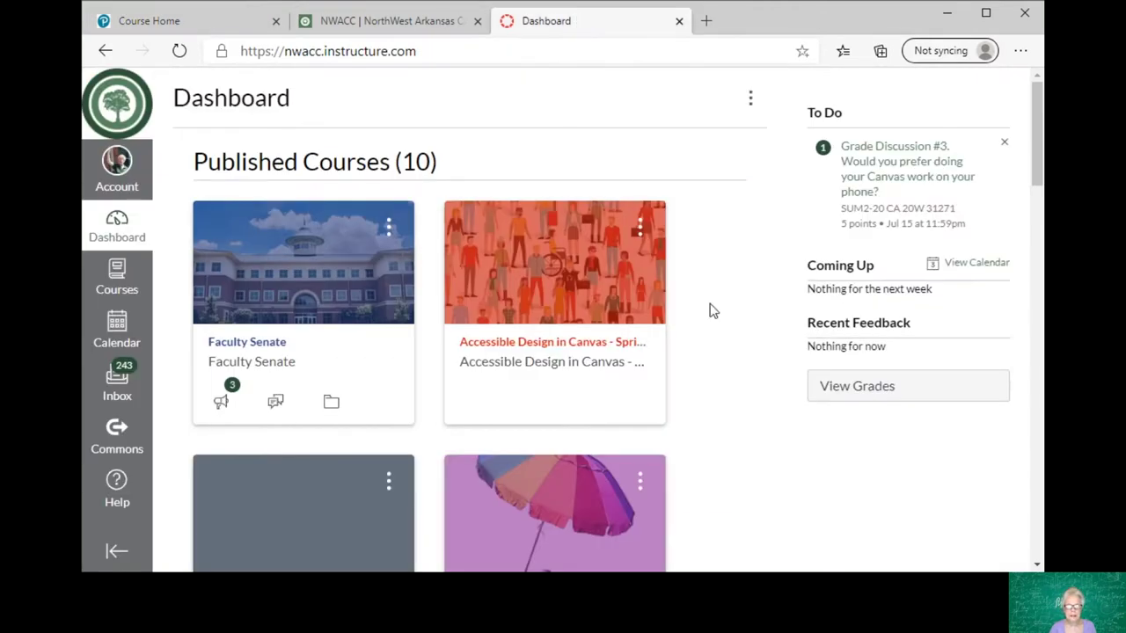
scroll(720, 278, down, 3)
scroll(717, 279, down, 5)
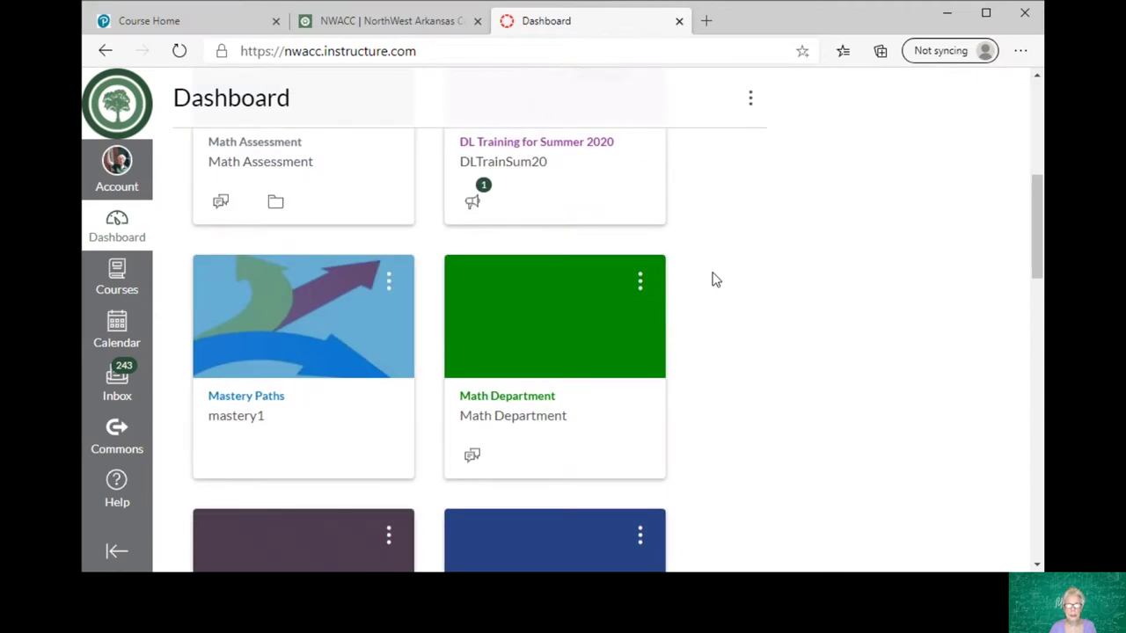
scroll(716, 279, down, 15)
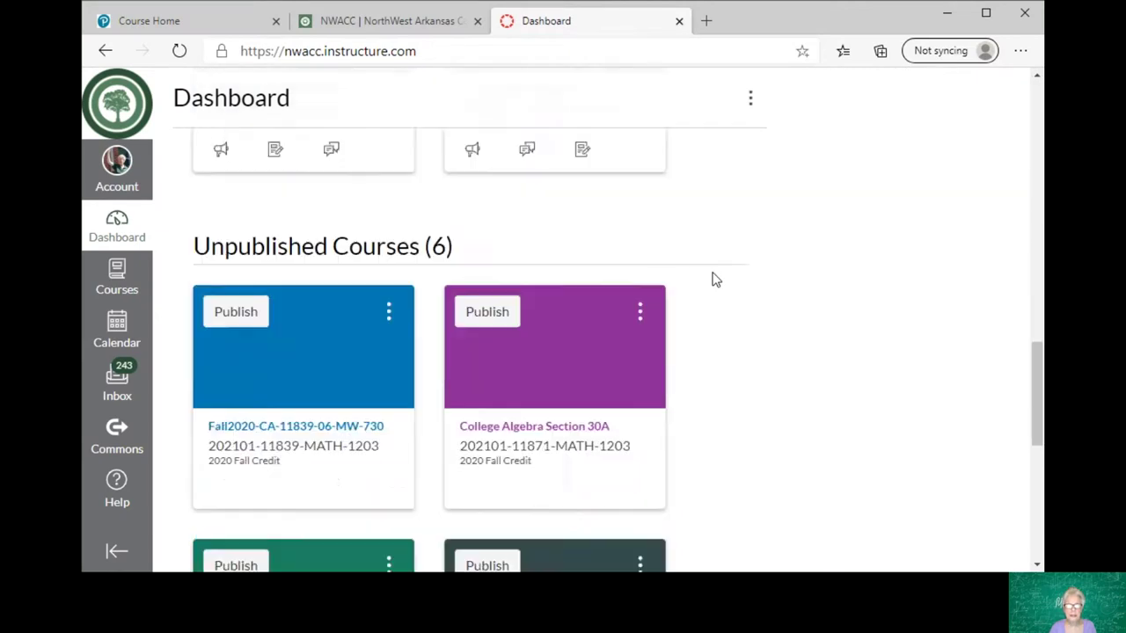
scroll(714, 278, down, 6)
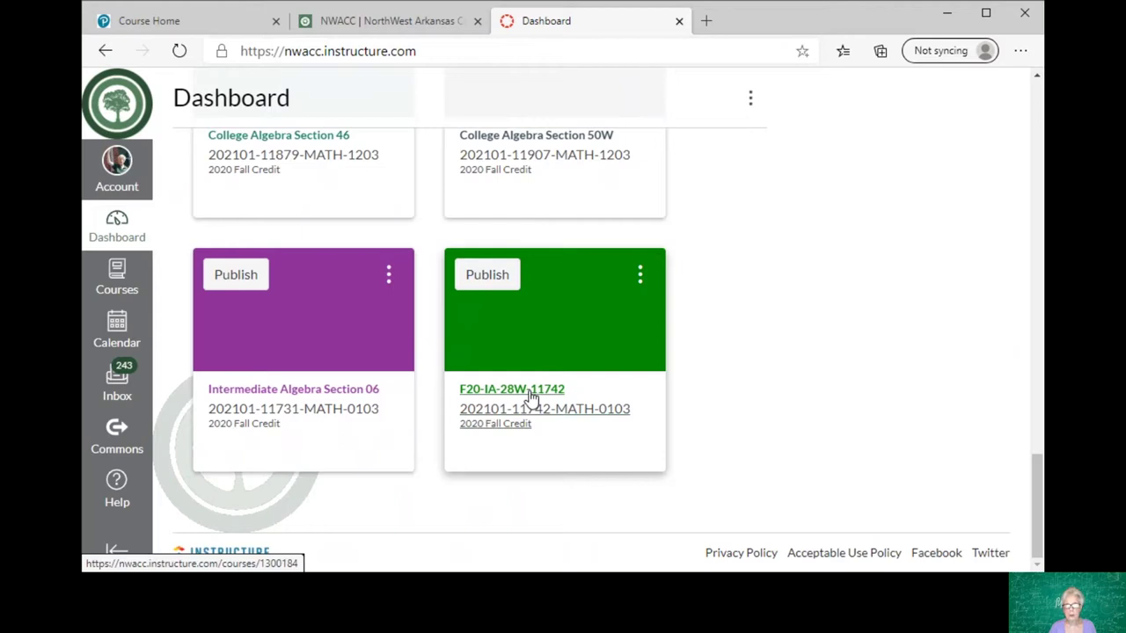
click(531, 397)
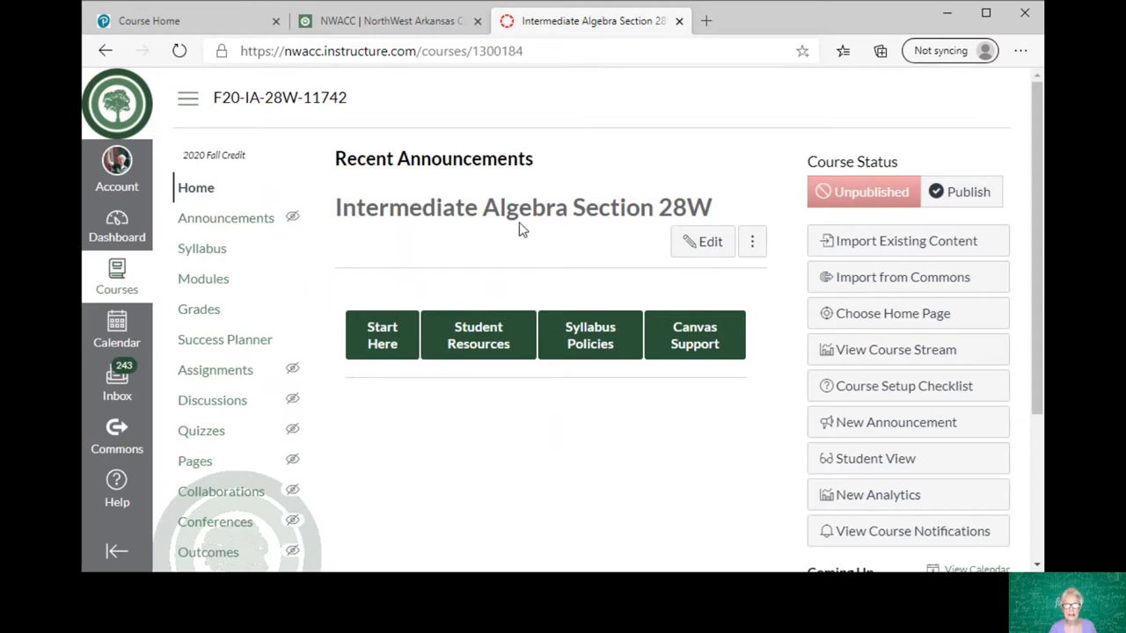
click(851, 280)
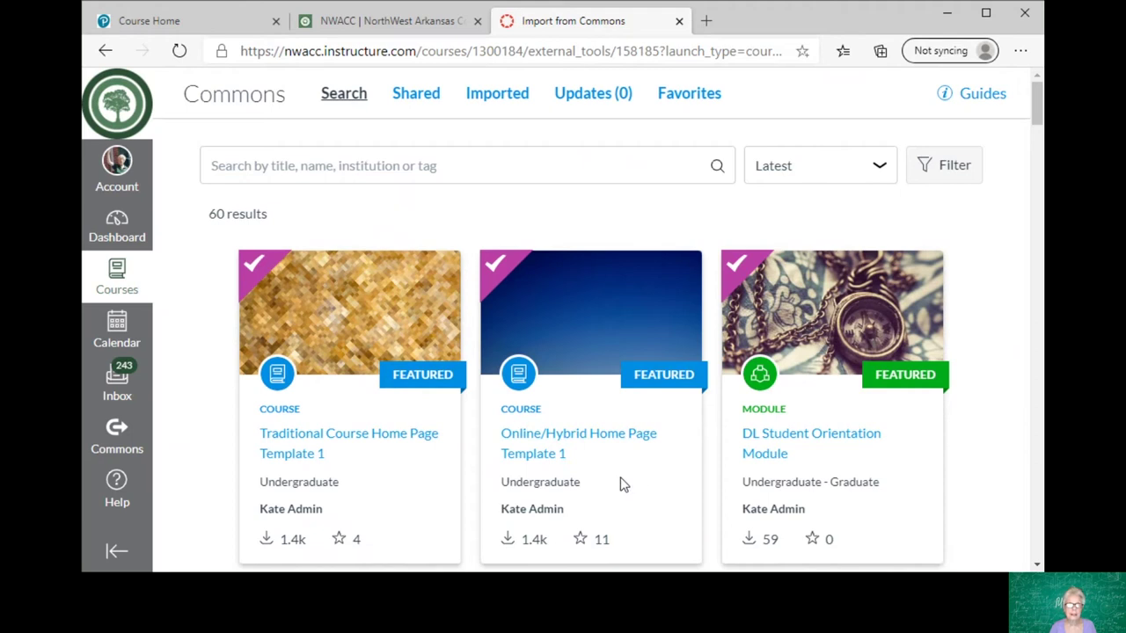
Step: View Online/Hybrid Home Page Template 1 and its import course list without importing
click(587, 444)
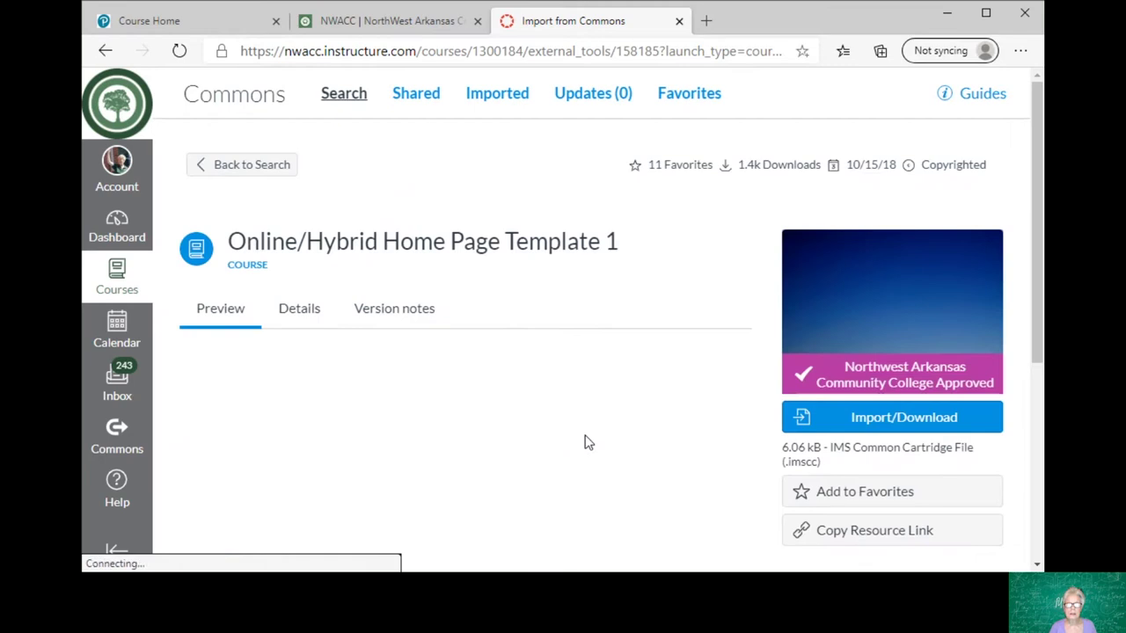
click(902, 421)
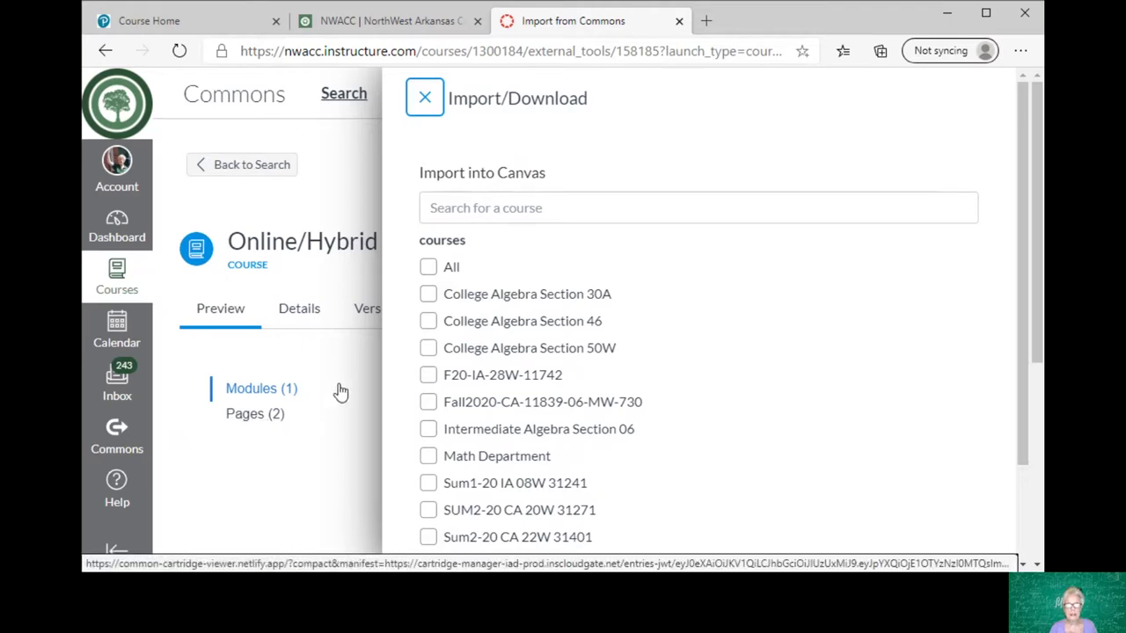
click(425, 99)
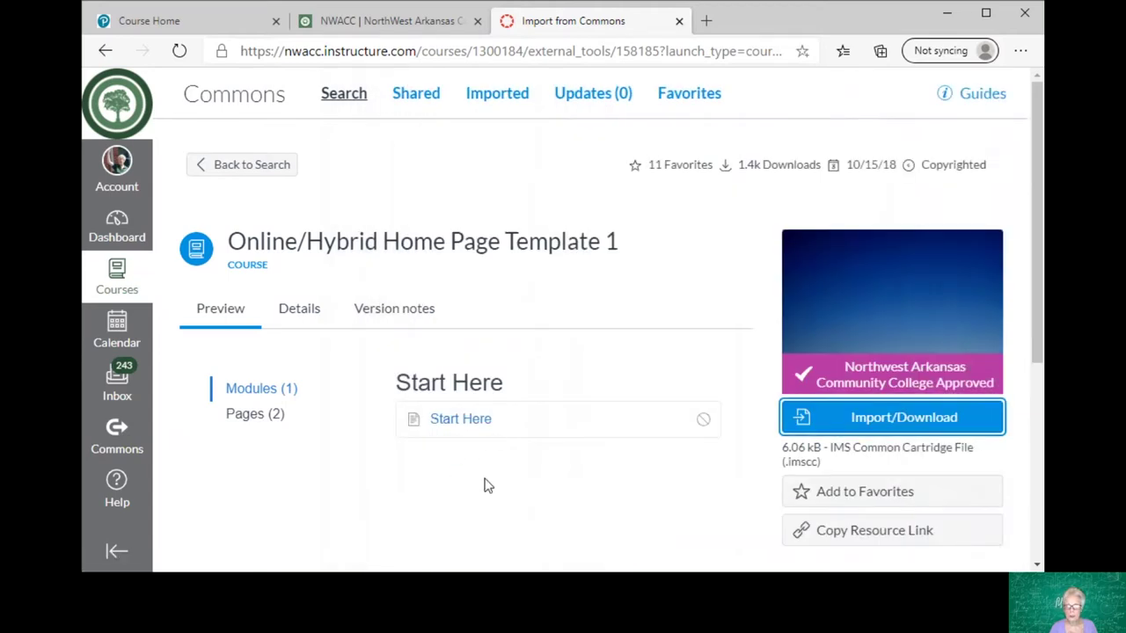
click(894, 427)
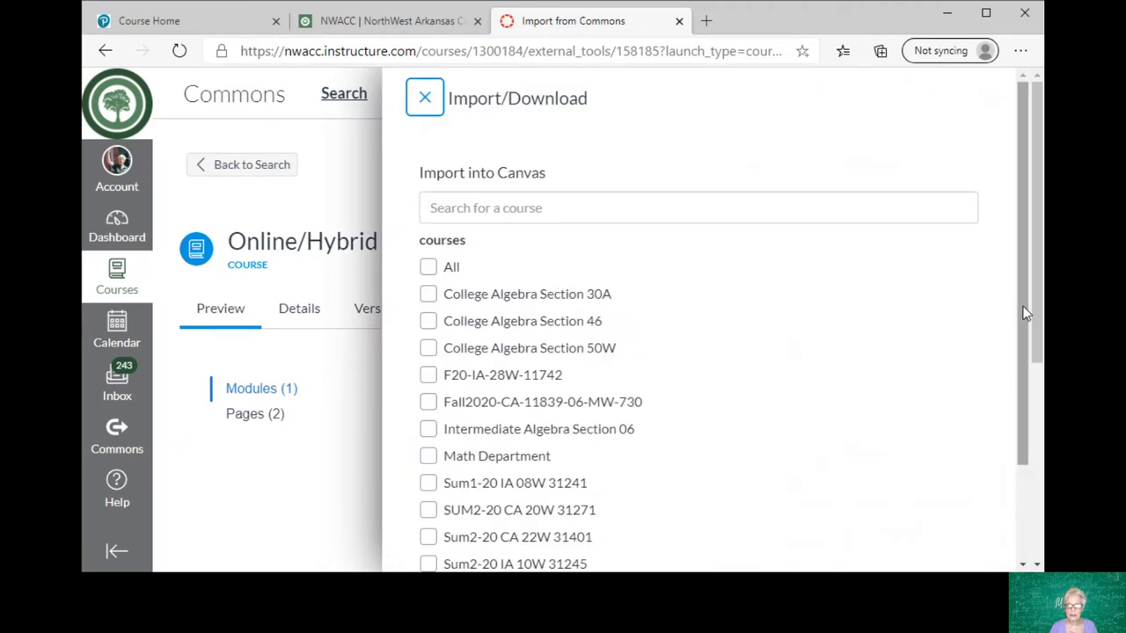
drag(1025, 311, 1019, 480)
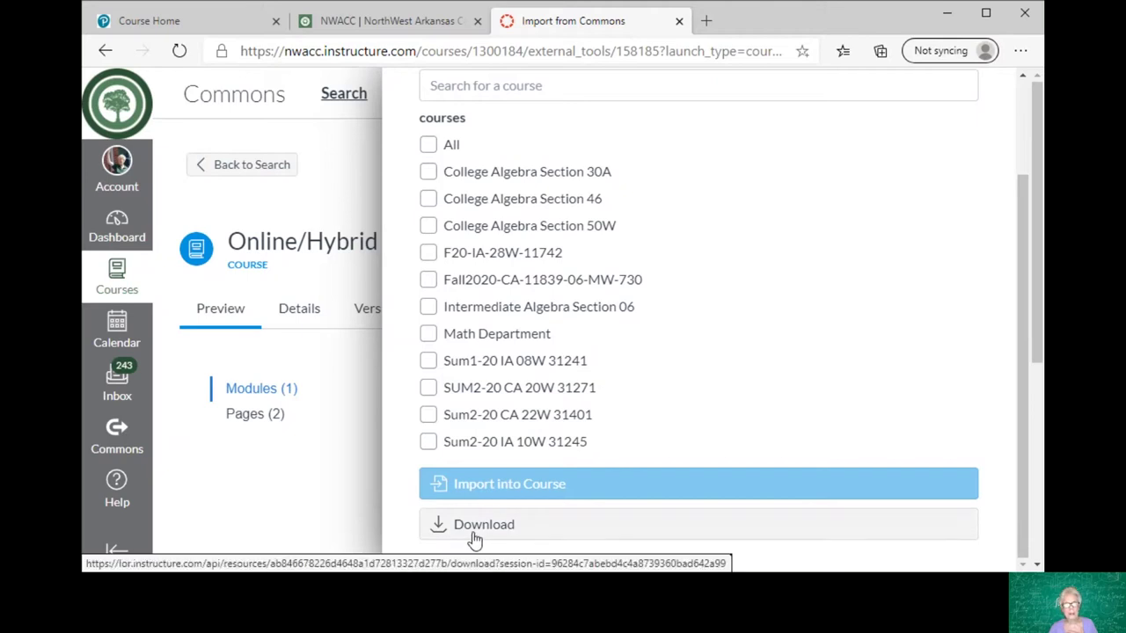
click(183, 478)
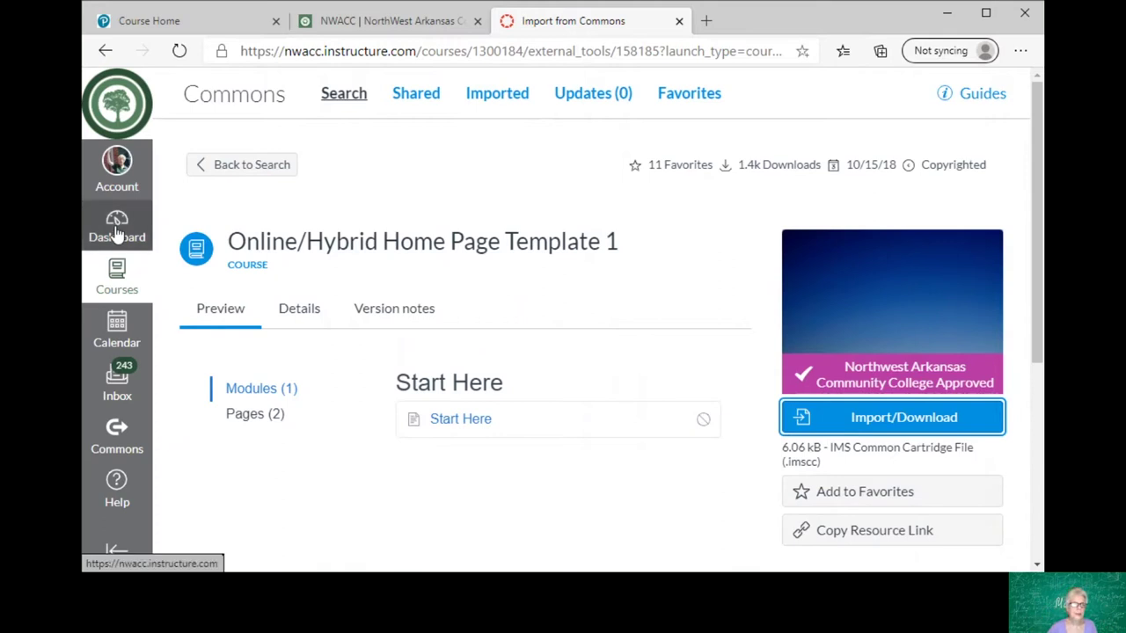
Step: Leave Commons for the Dashboard and reopen the F20-IA-28W-11742 course home page
click(203, 169)
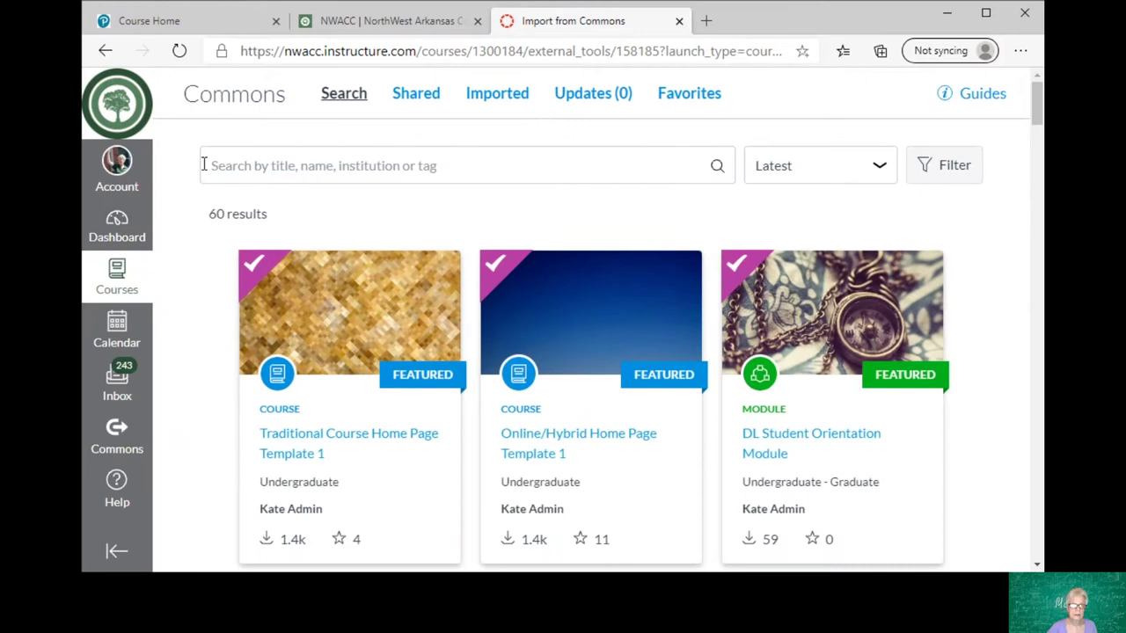
click(105, 51)
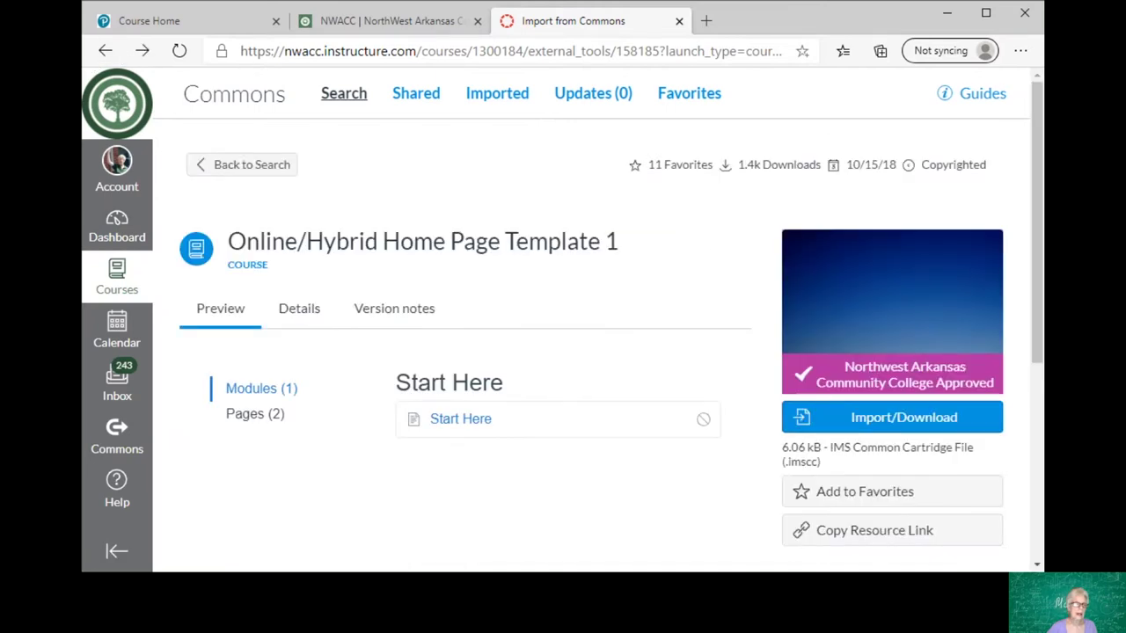
click(120, 227)
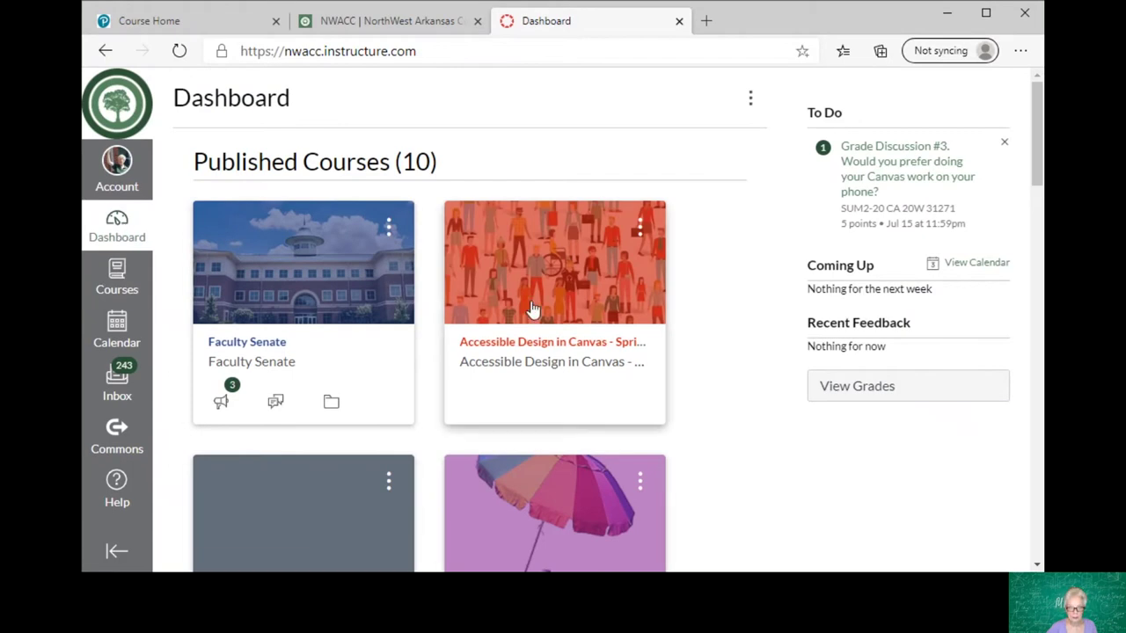
scroll(561, 413, down, 5)
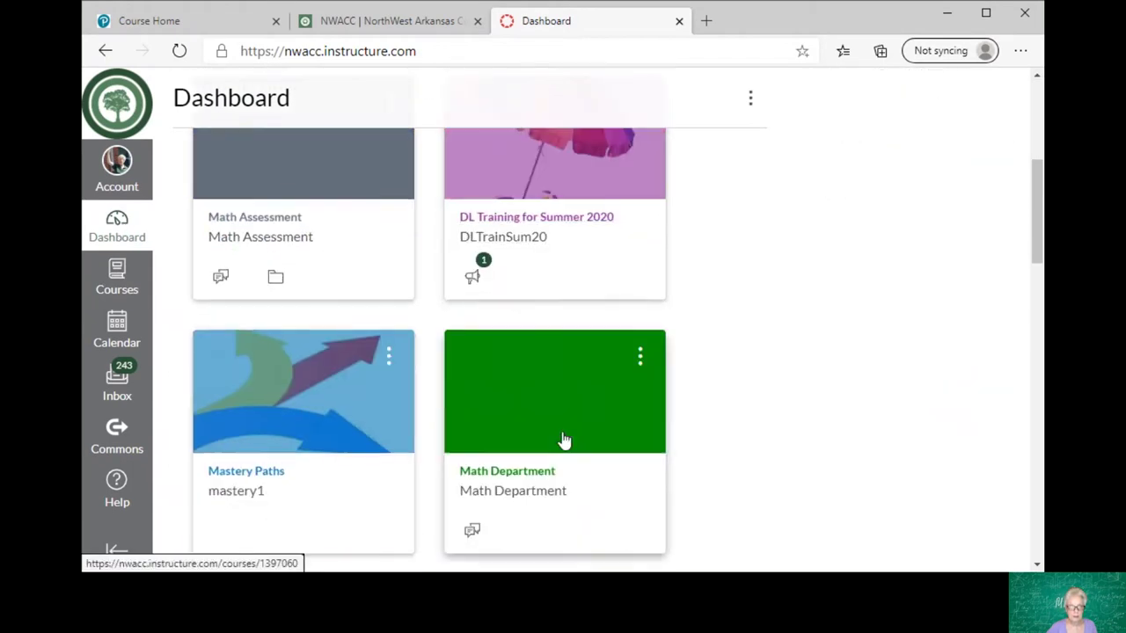
scroll(564, 440, down, 15)
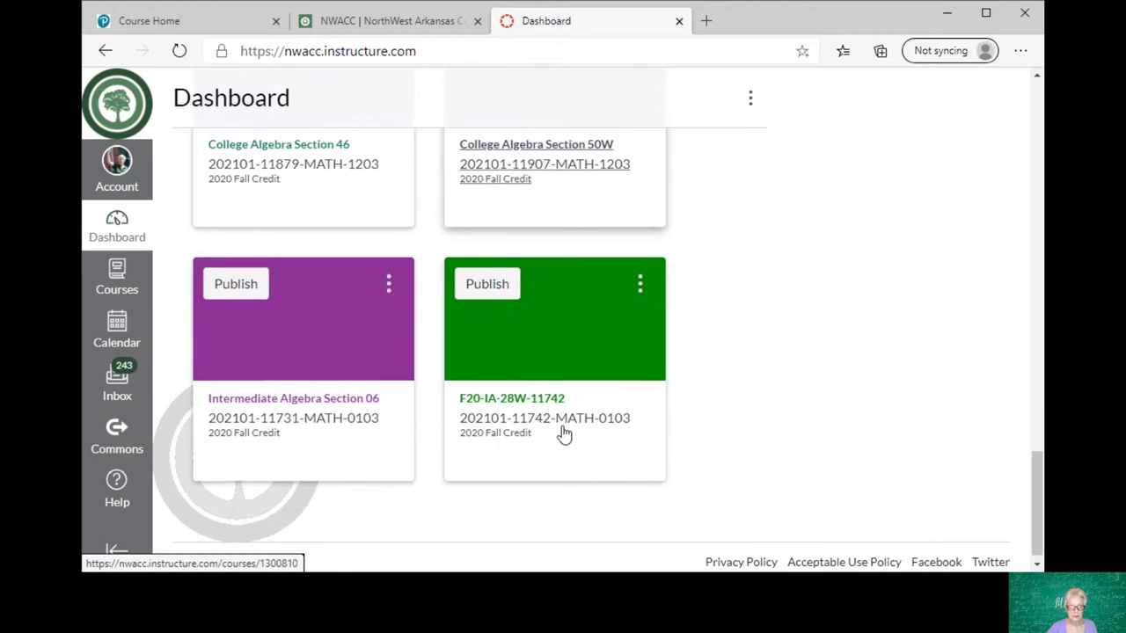
scroll(564, 432, down, 1)
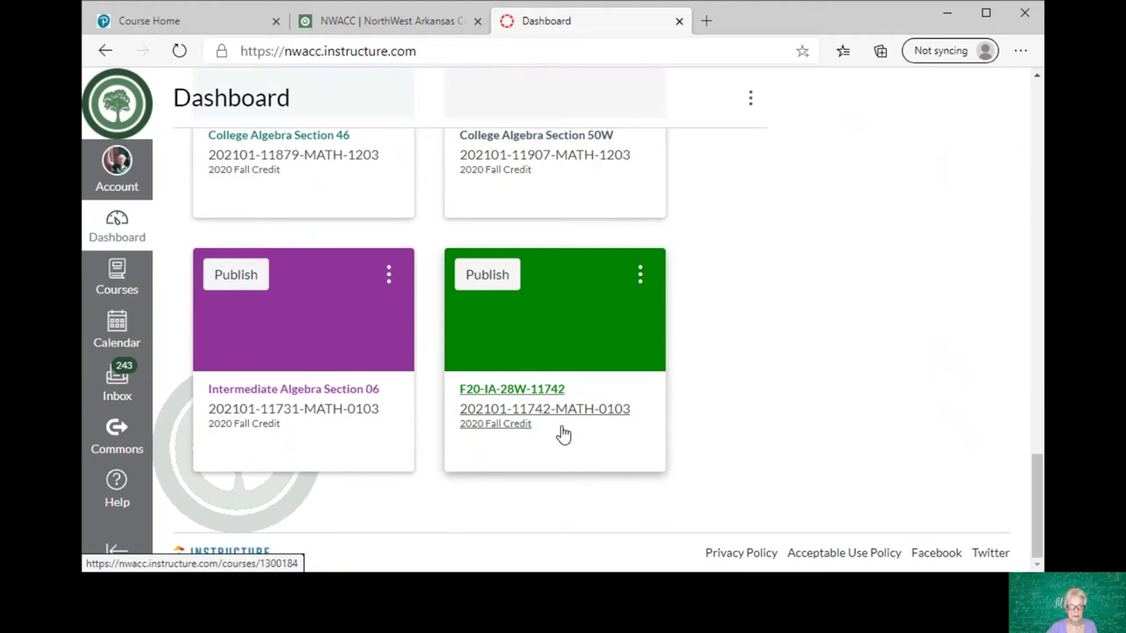
click(519, 394)
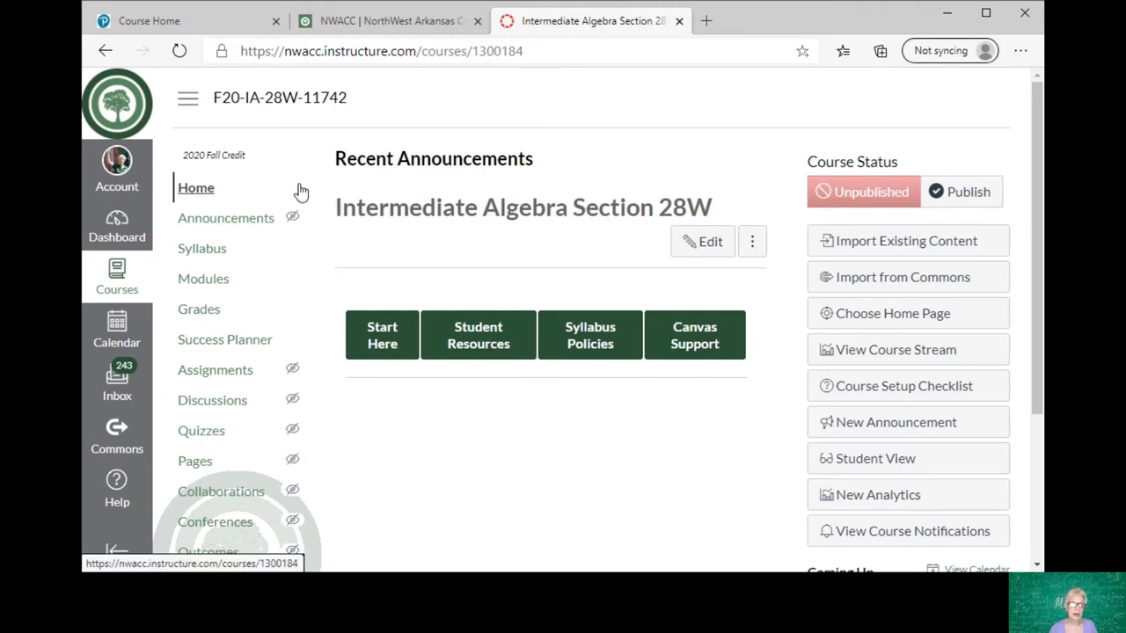
Step: In Settings > Navigation, move MyLab and Mastering from hidden items to just under Modules, and save
scroll(299, 192, down, 3)
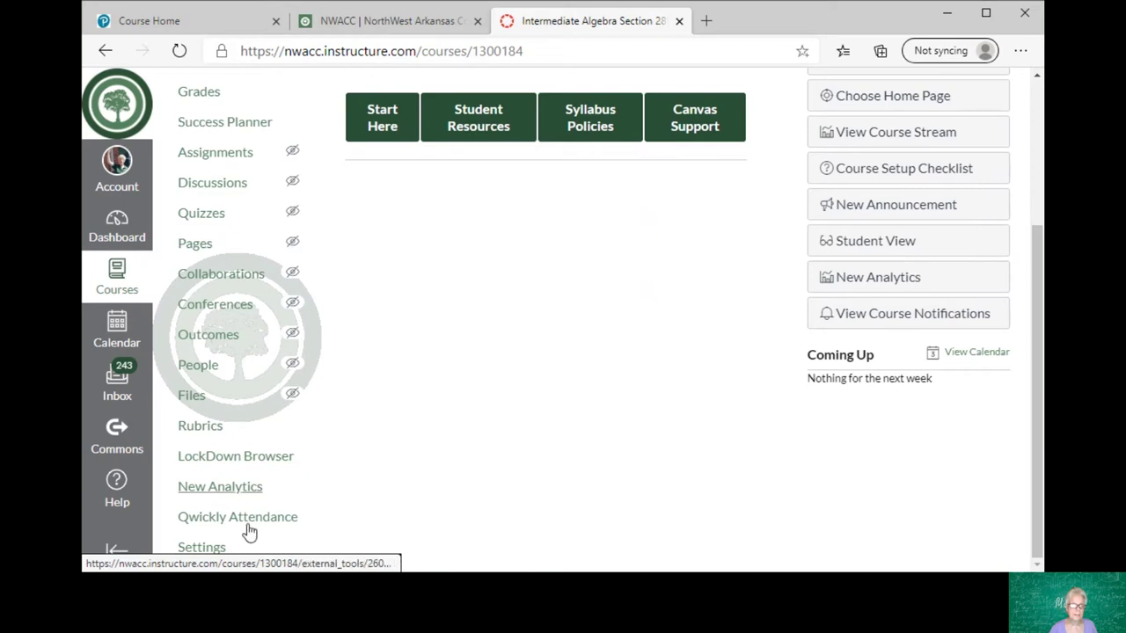
click(202, 547)
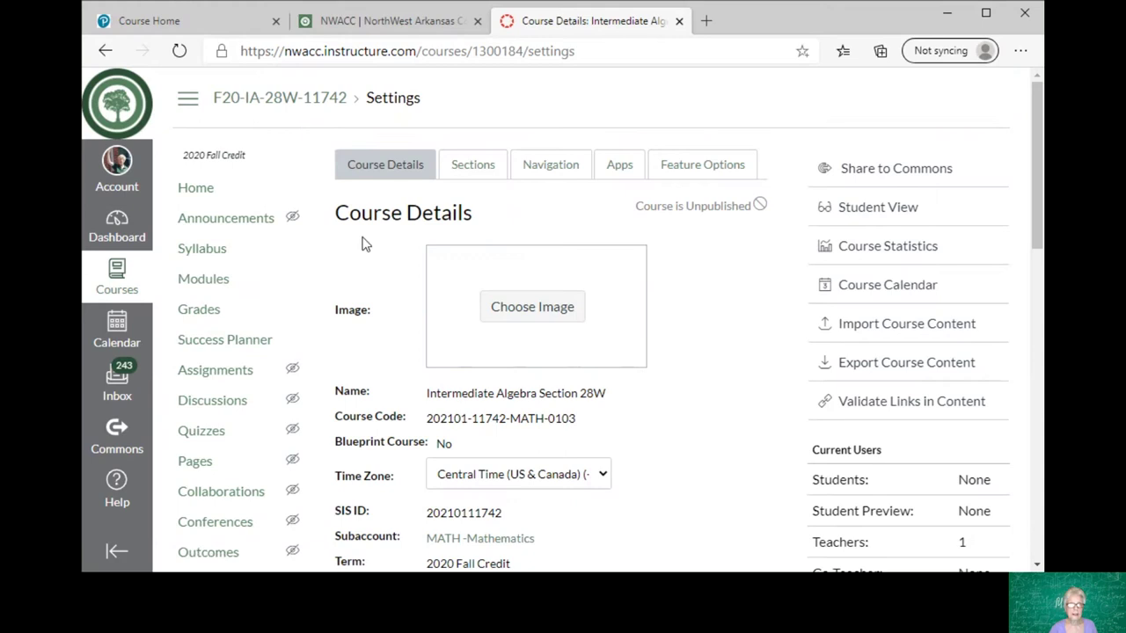
click(559, 172)
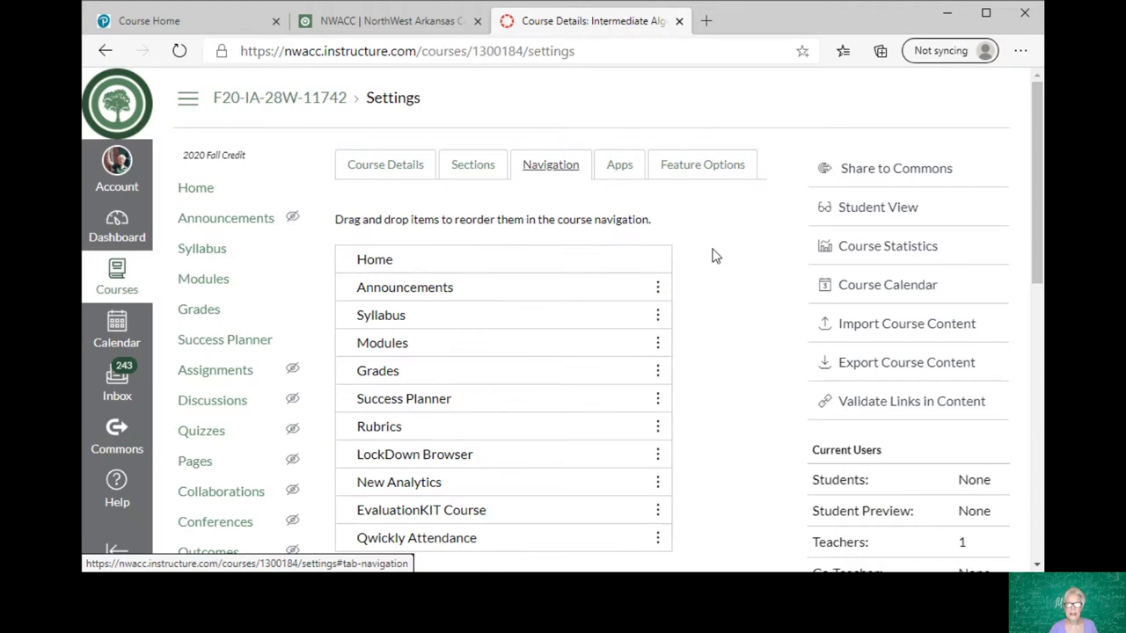
scroll(714, 255, down, 3)
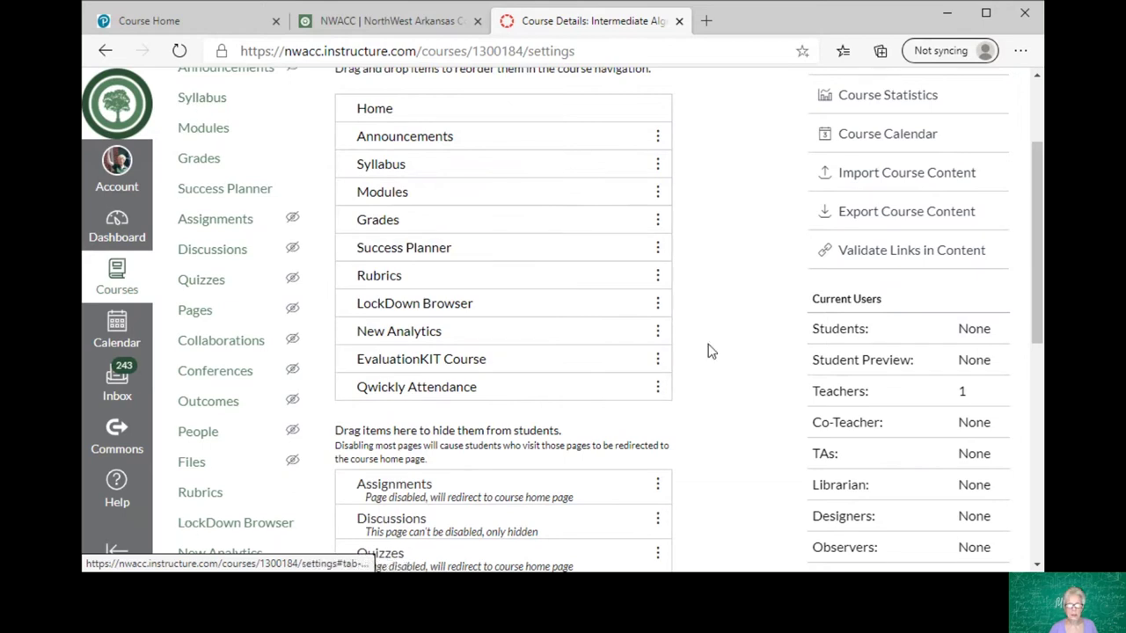
scroll(710, 350, down, 6)
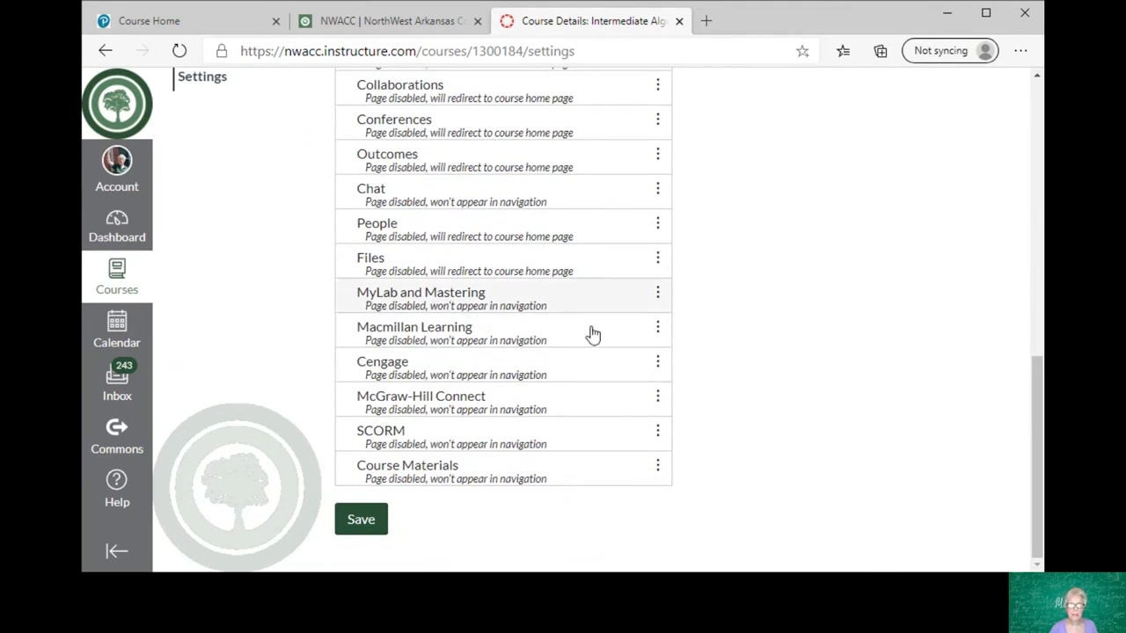
scroll(816, 315, up, 3)
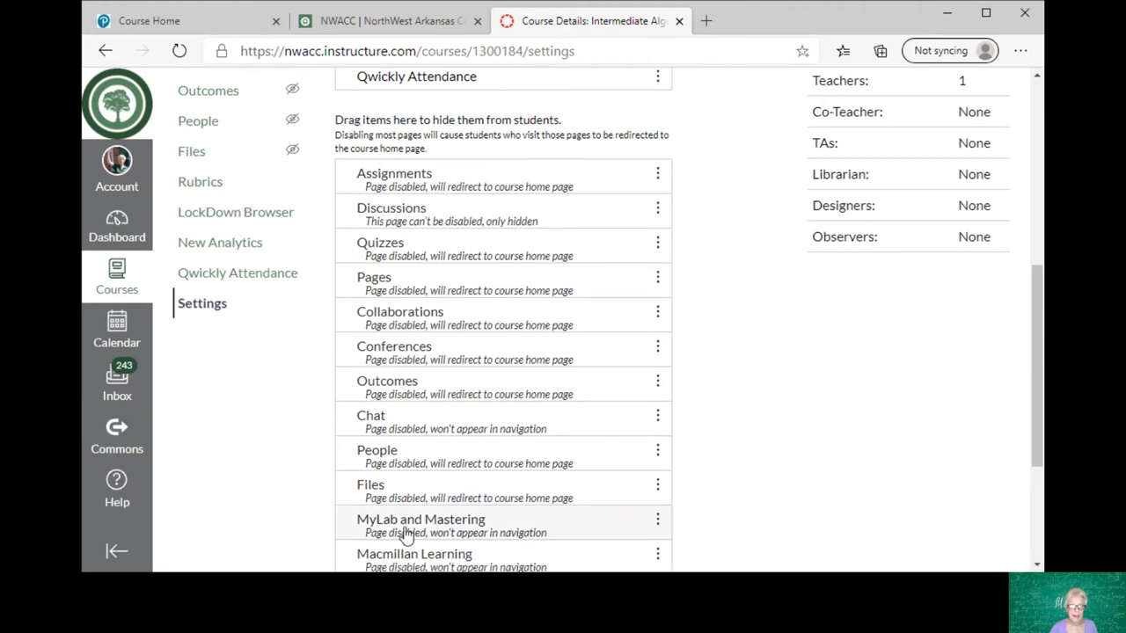
drag(405, 532, 459, 275)
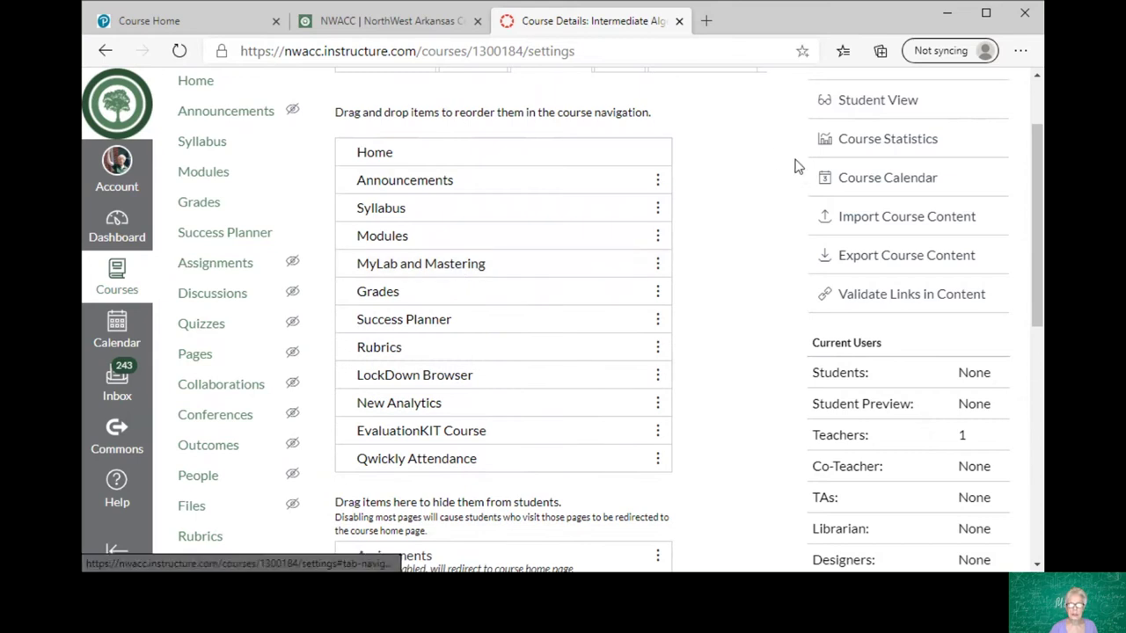
scroll(763, 197, down, 2)
scroll(762, 193, down, 10)
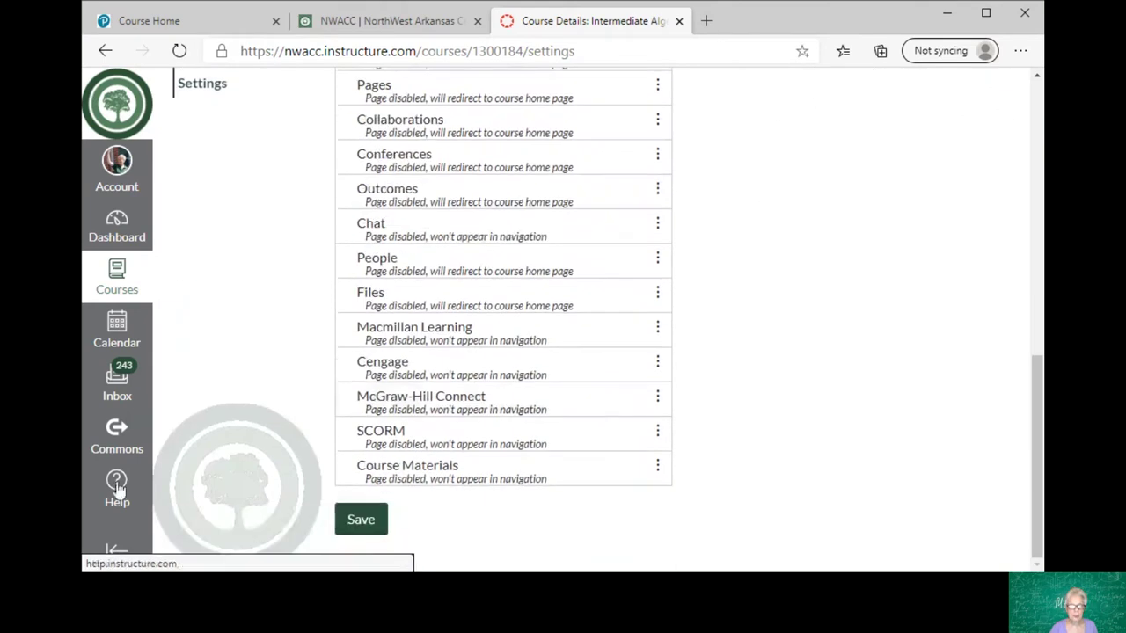
click(353, 522)
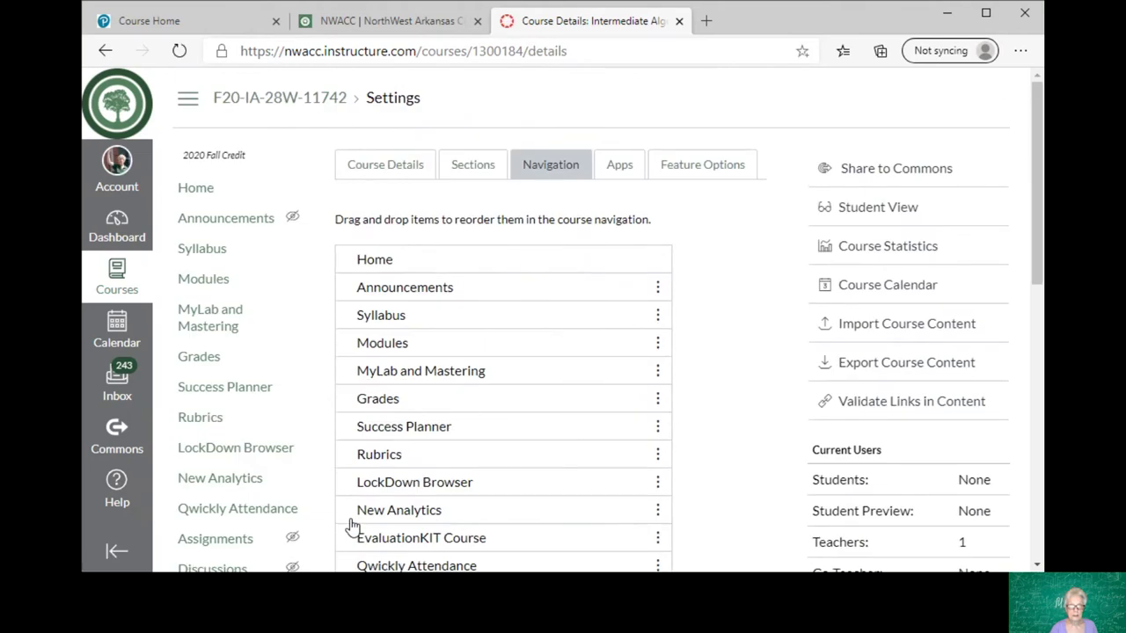
Step: Go to the course Home, then open the MyLab and Mastering navigation link
click(194, 195)
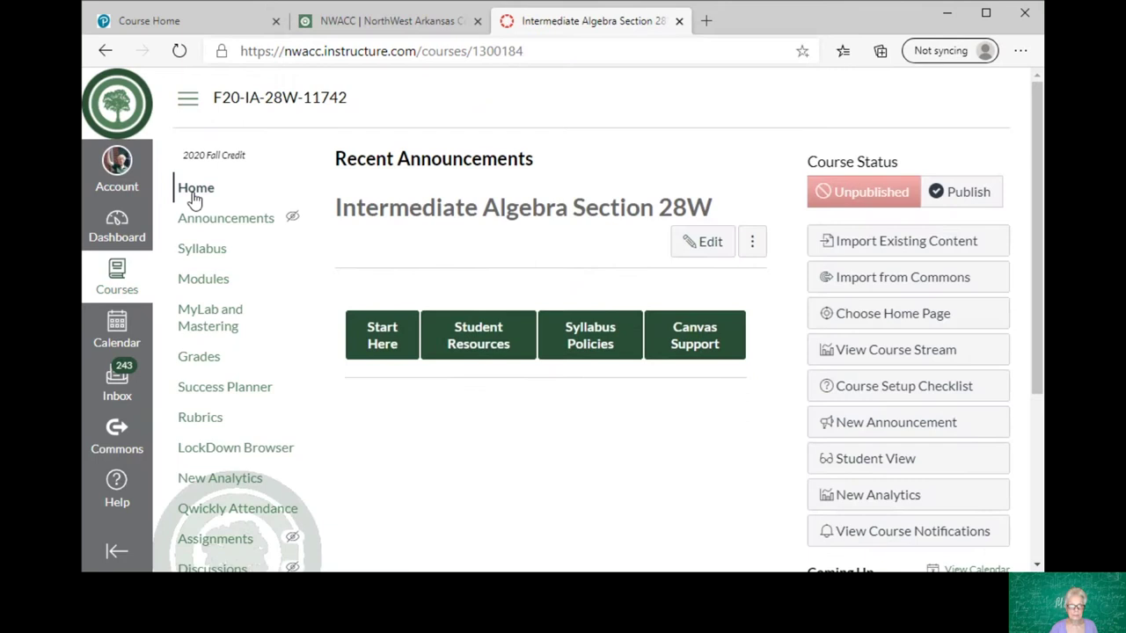
click(215, 327)
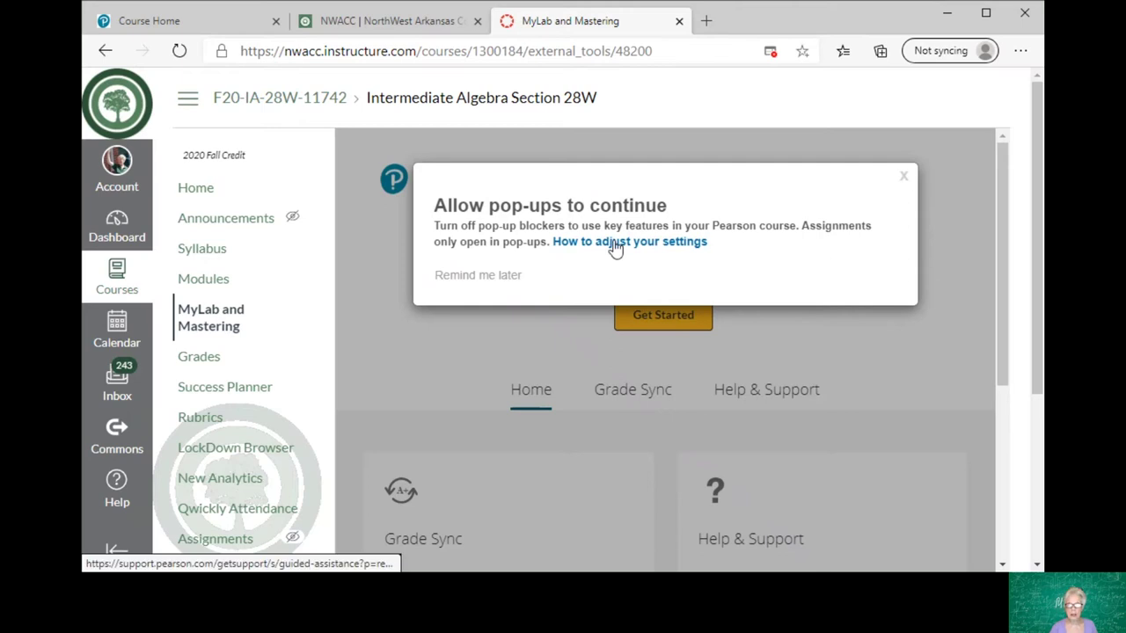
Step: Always allow pop-ups from the Canvas site in Edge and dismiss Pearson's pop-up notice
click(771, 52)
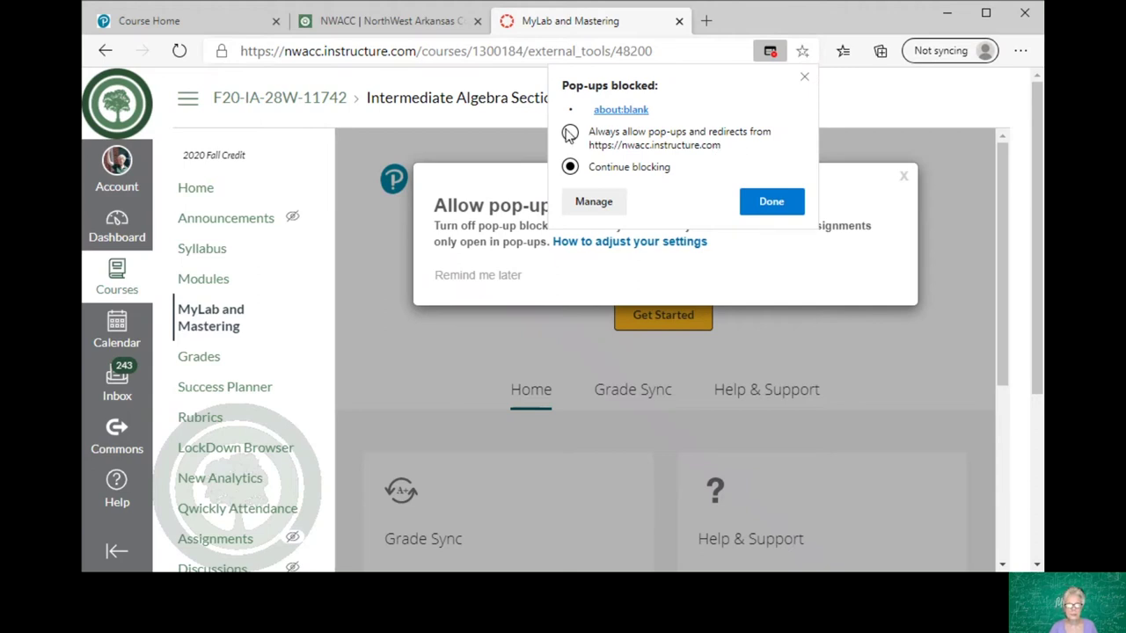
click(744, 205)
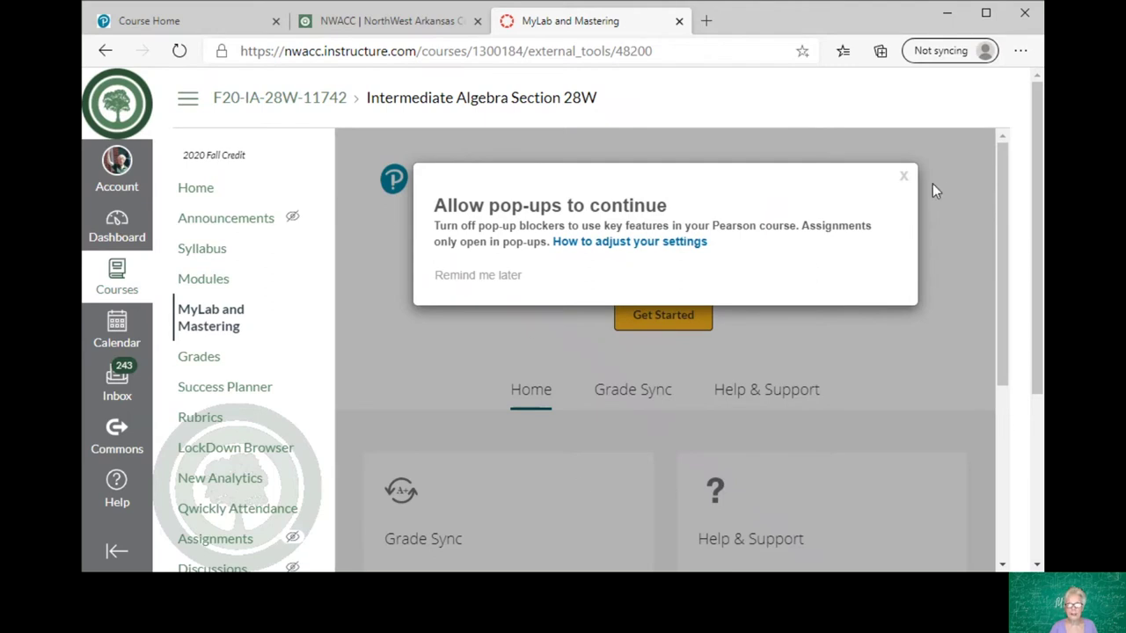
click(903, 179)
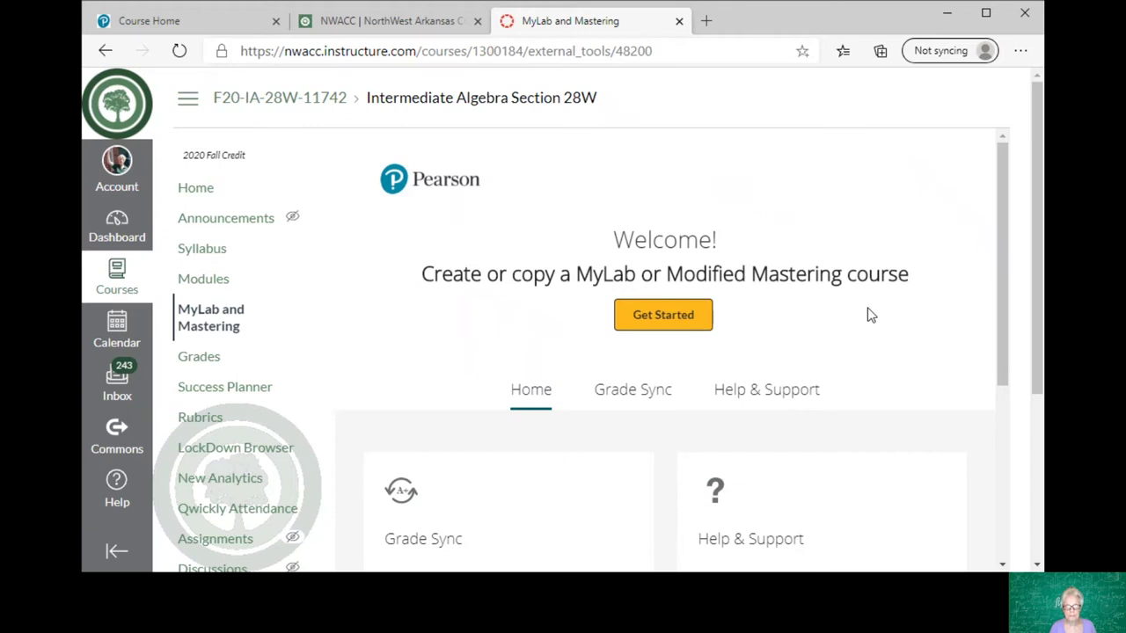
Step: Start the Pearson course setup with Get Started on the welcome page
scroll(871, 315, down, 1)
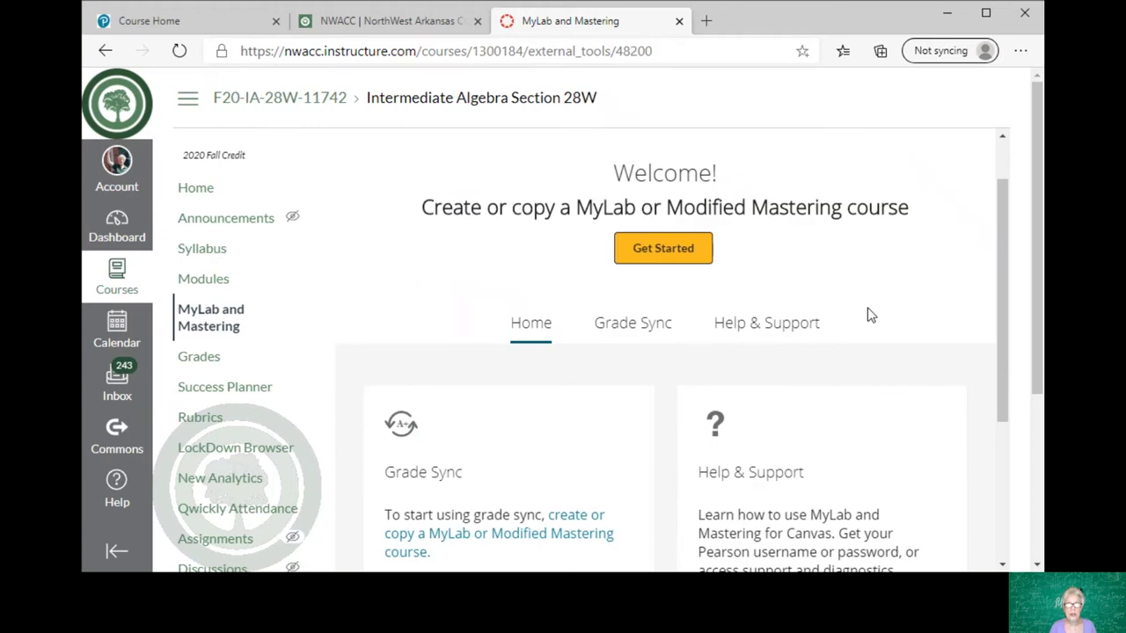
scroll(871, 315, up, 1)
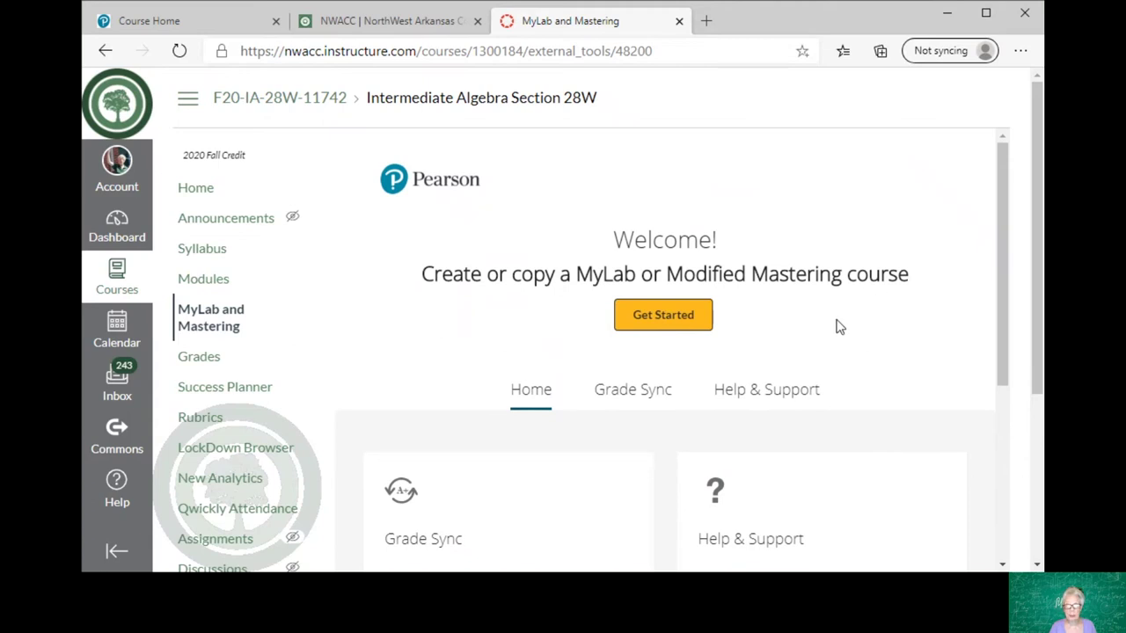
click(651, 321)
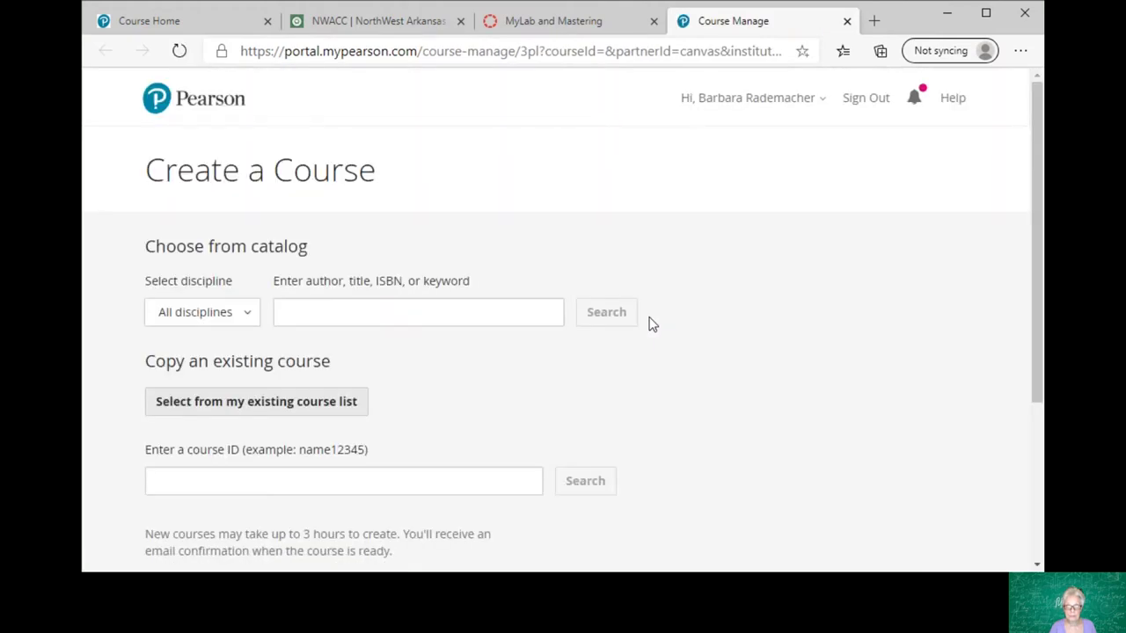
Step: Under Copy an existing course, choose Select from my existing course list
scroll(869, 360, down, 2)
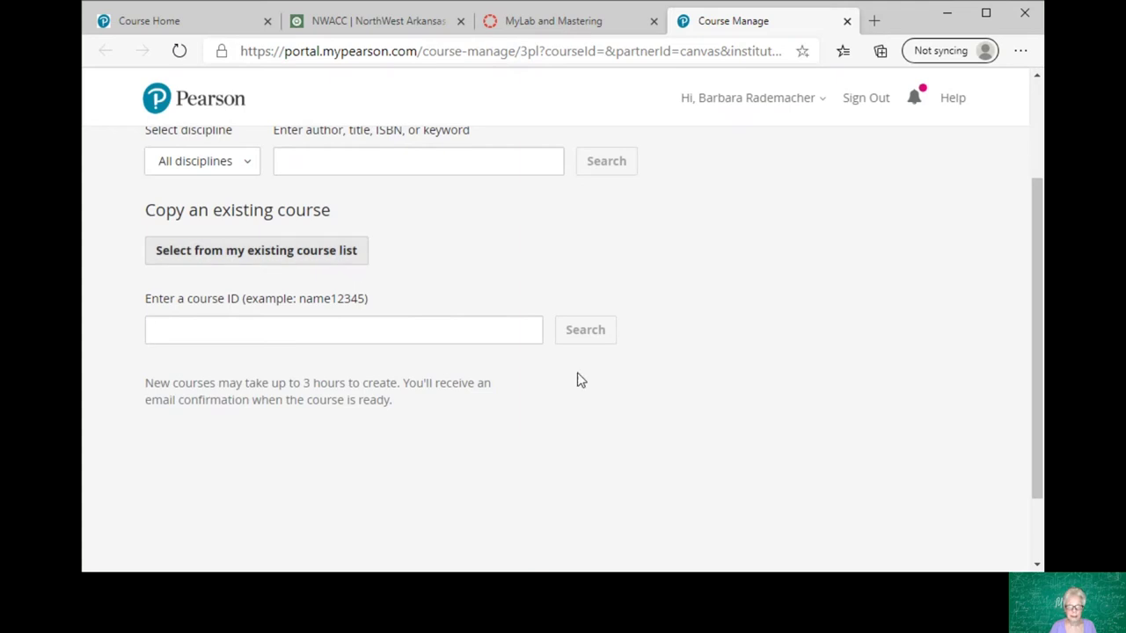
click(367, 330)
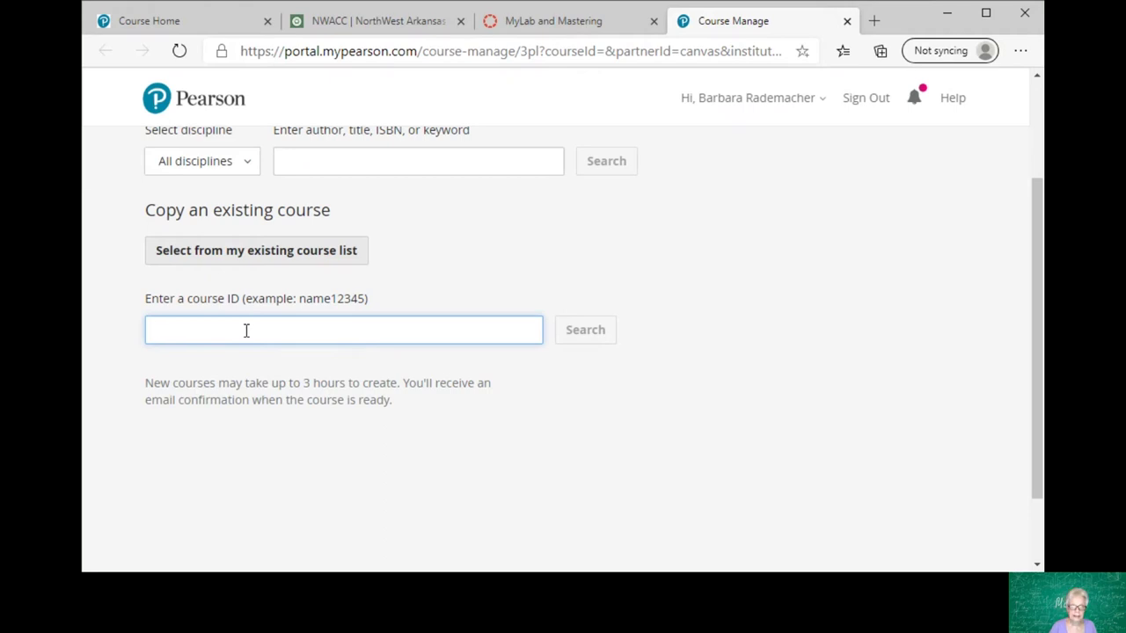
scroll(848, 301, up, 2)
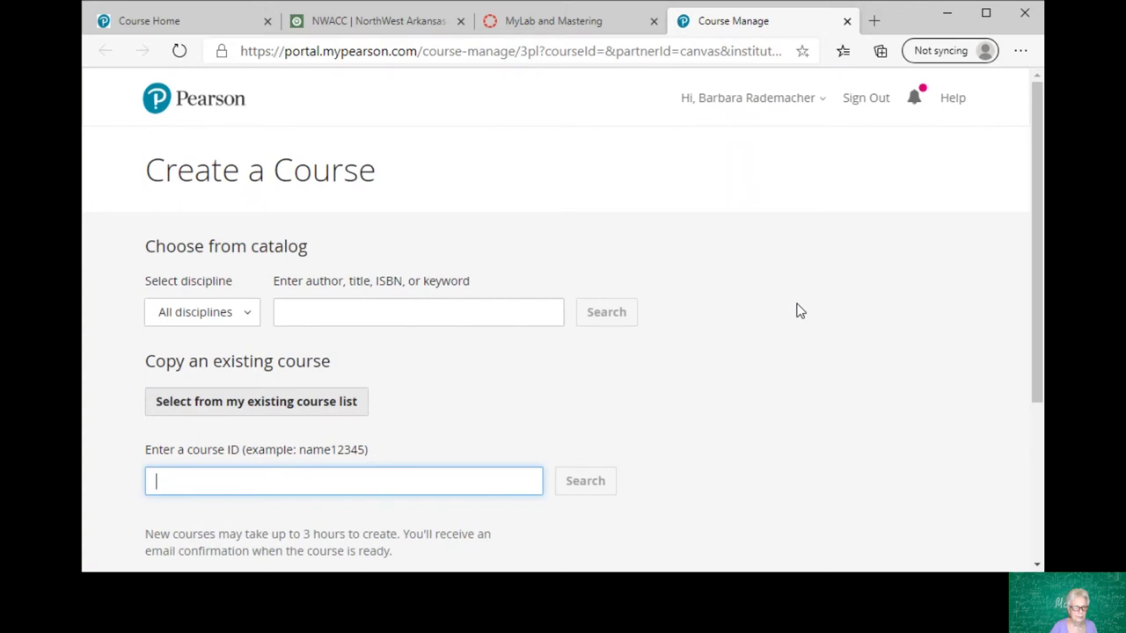
click(208, 410)
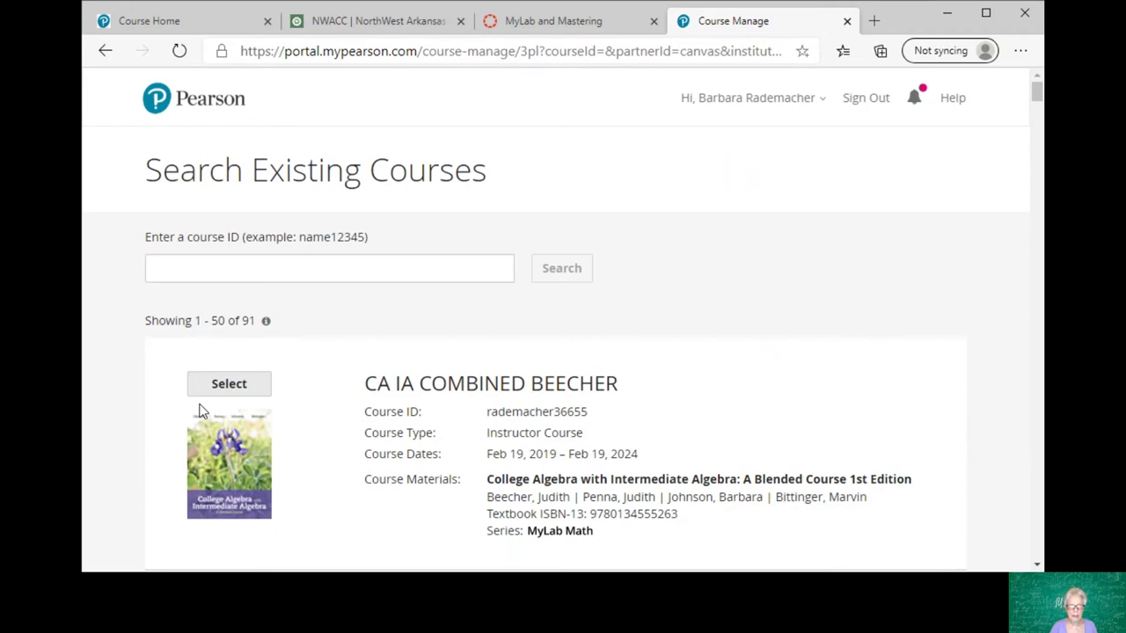
Step: Select BEECHER INTERMEDIATE ALGEBRA New 8/1/2020 from the course list as the copy source
scroll(897, 294, down, 2)
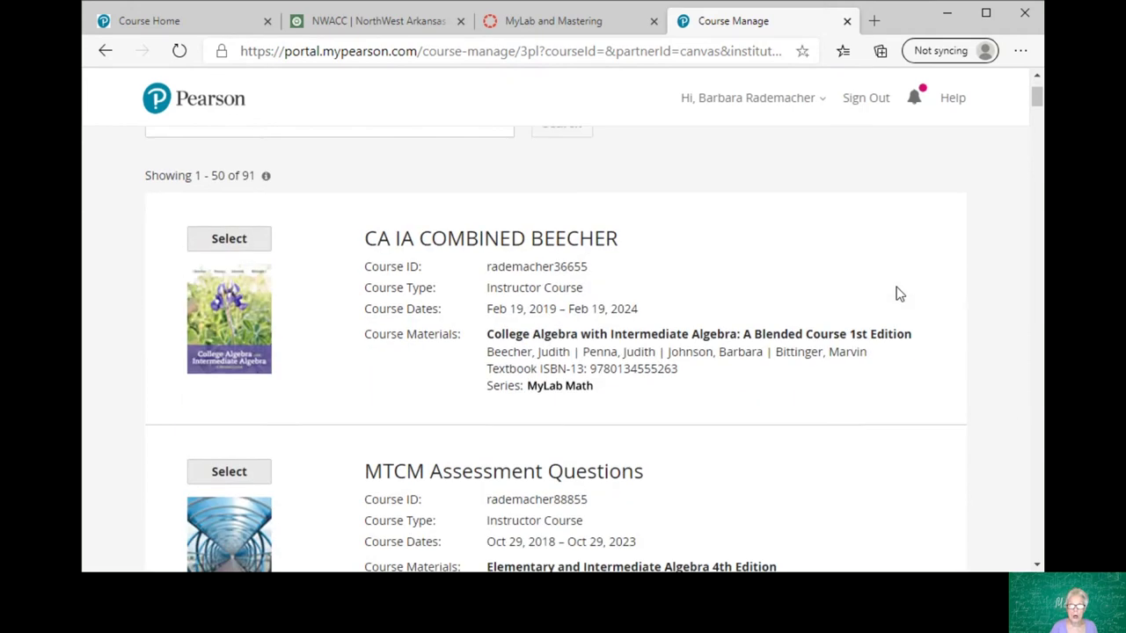
scroll(897, 293, down, 5)
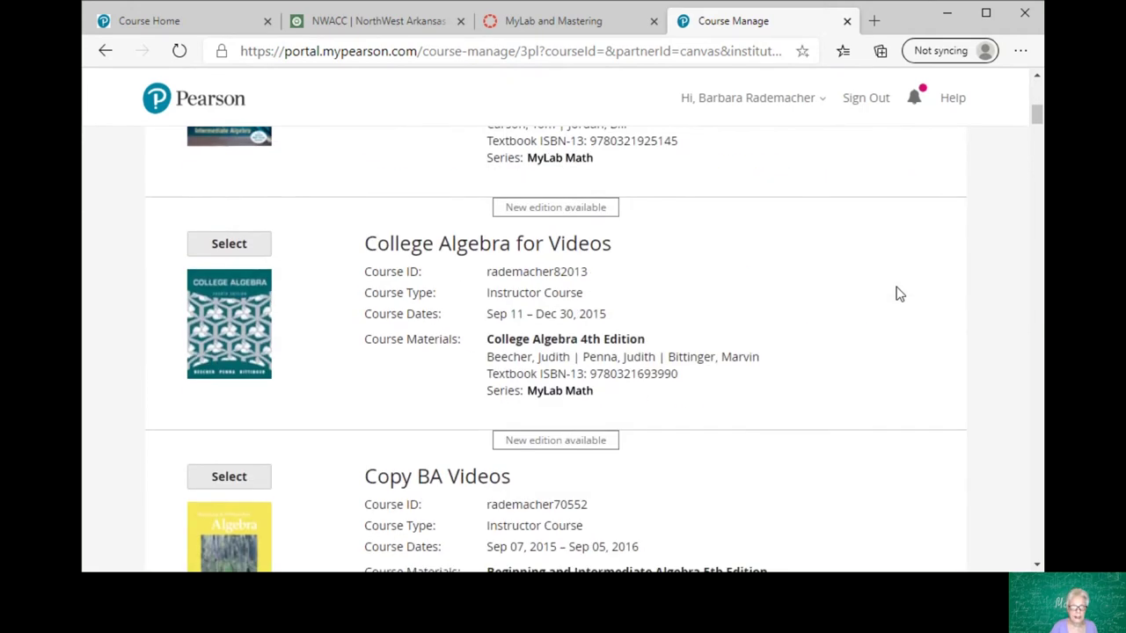
scroll(897, 294, down, 5)
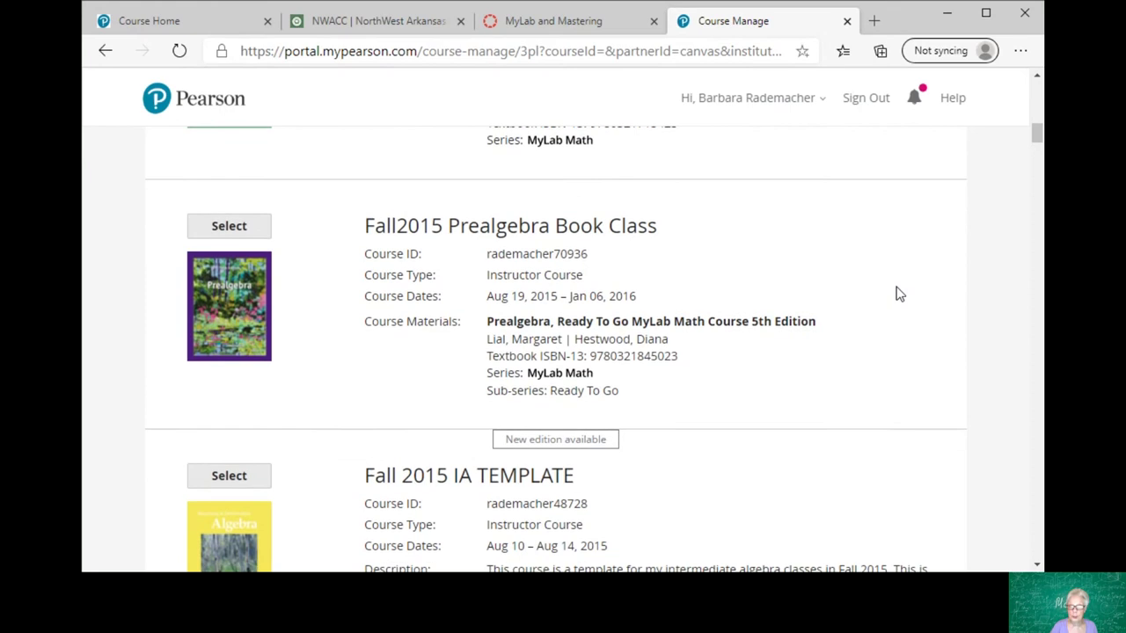
scroll(898, 294, down, 2)
scroll(898, 294, down, 10)
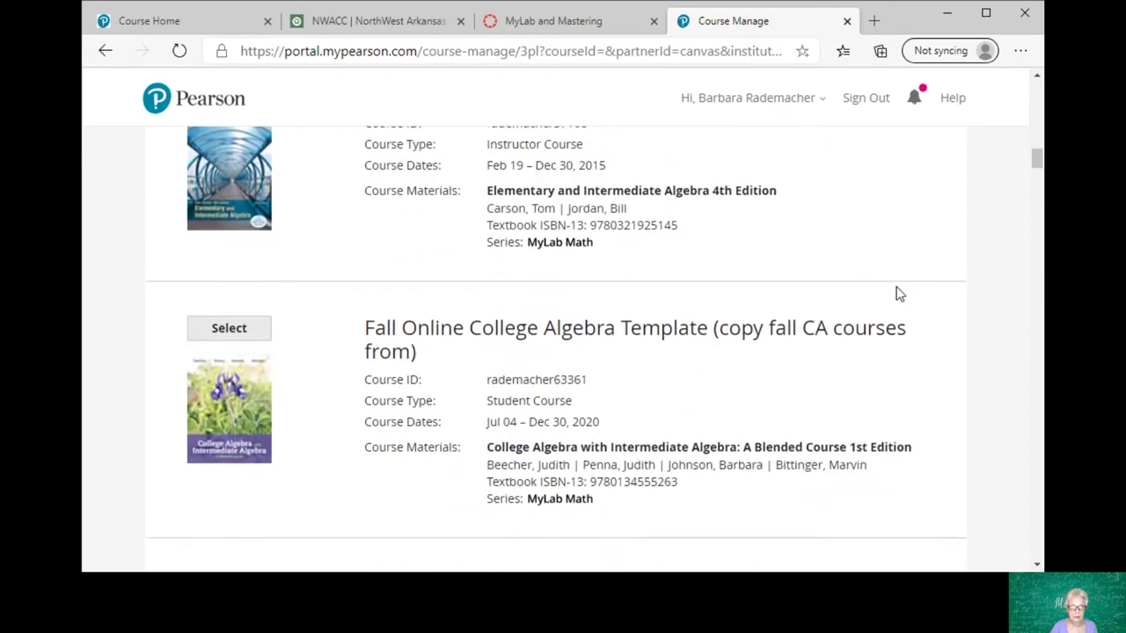
scroll(897, 294, down, 4)
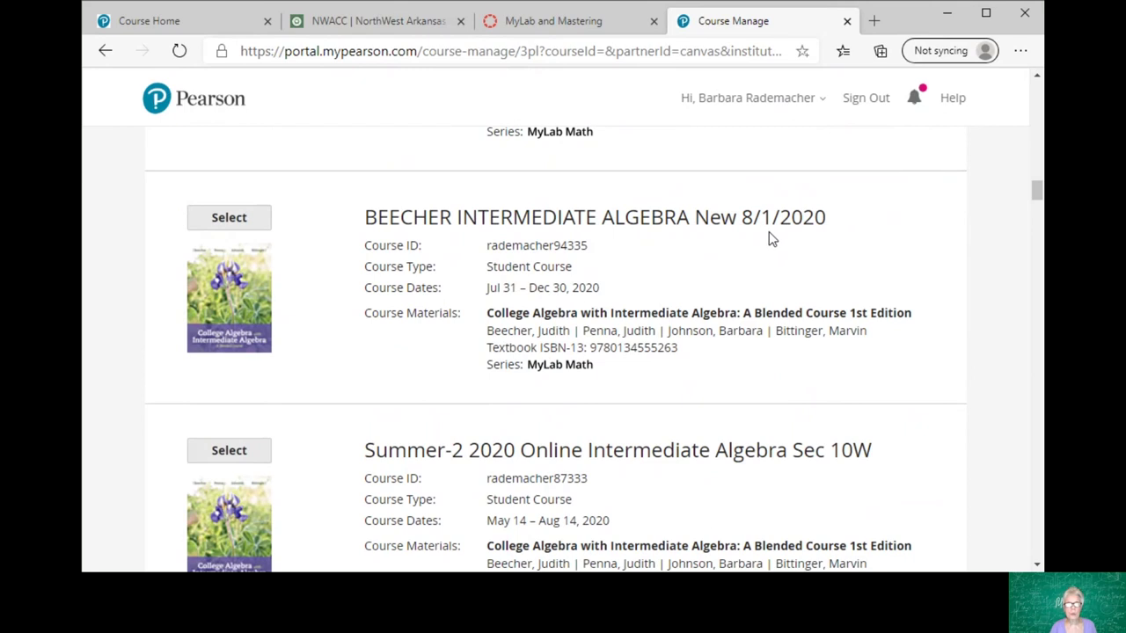
click(243, 220)
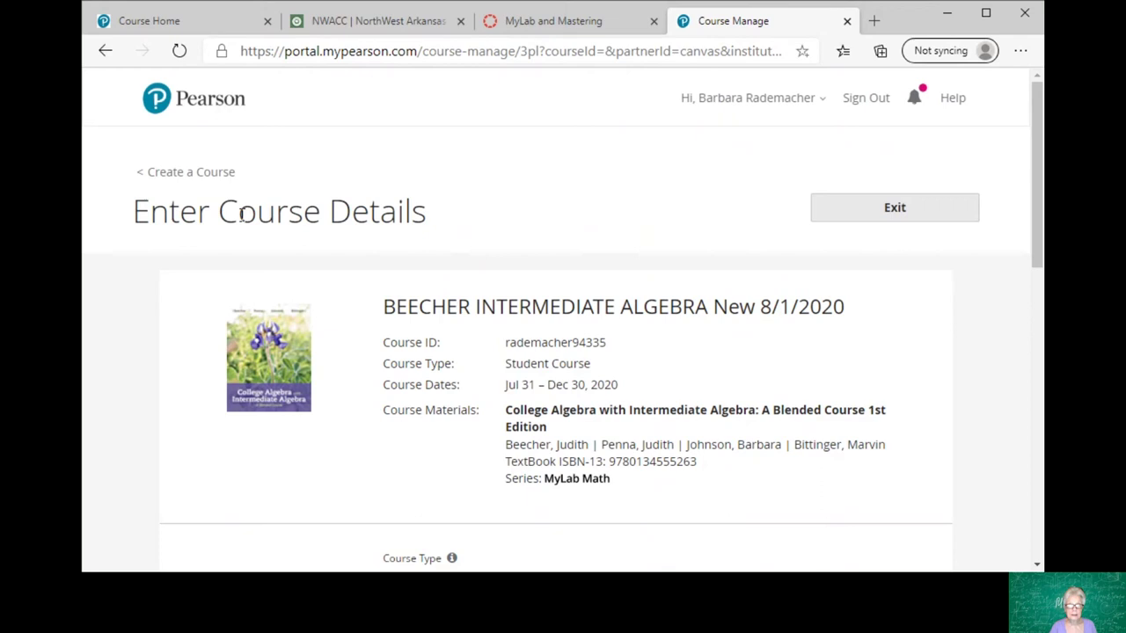
Step: Type 'Fall2020 Intermediate Algebra Sec 28W' into the Course Name field on Enter Course Details
scroll(819, 338, down, 6)
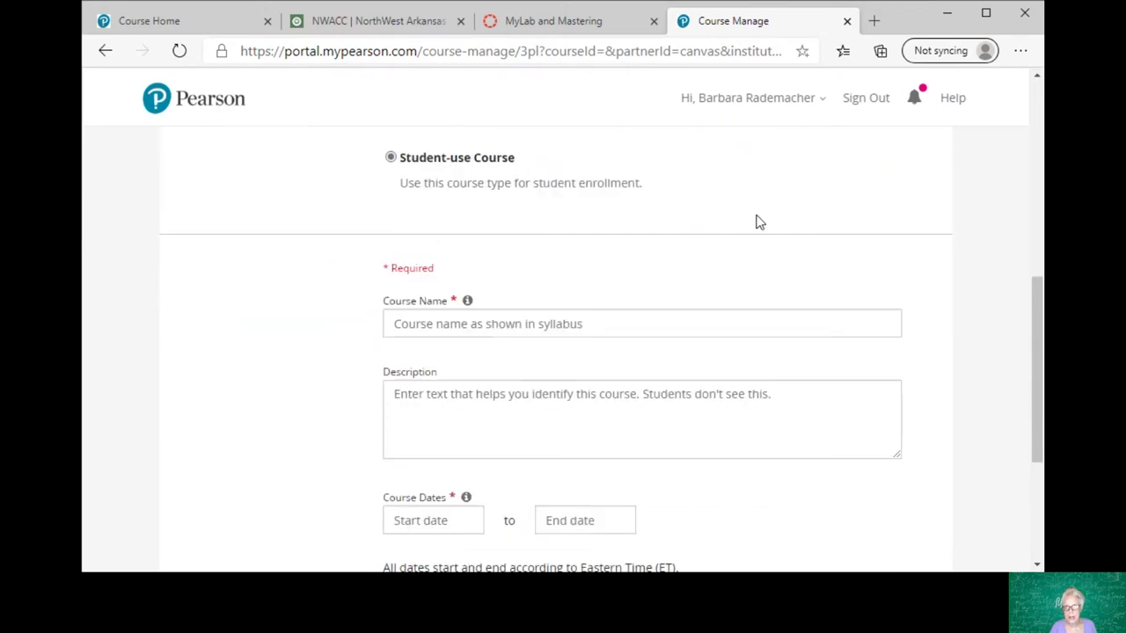
click(610, 326)
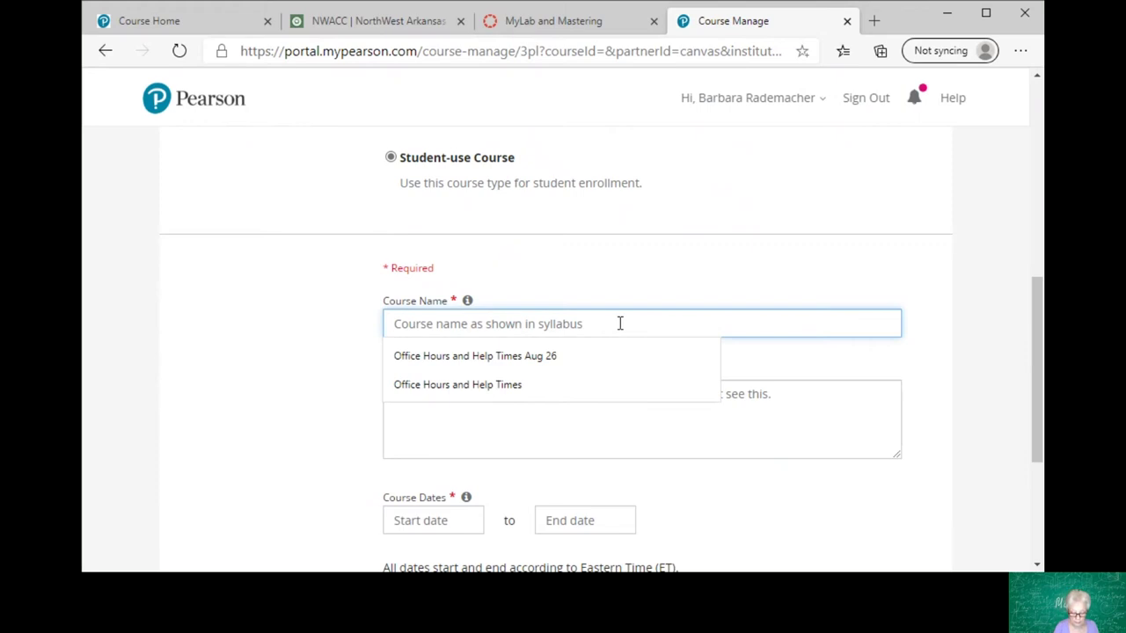
text(f)
key(BackSpace)
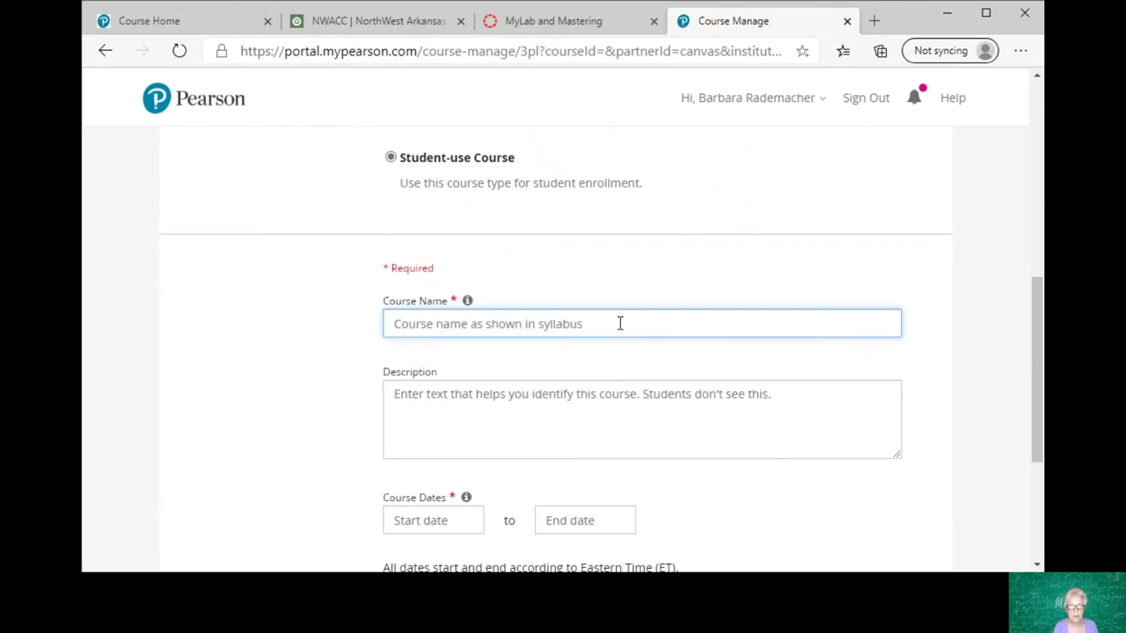
text(Fall)
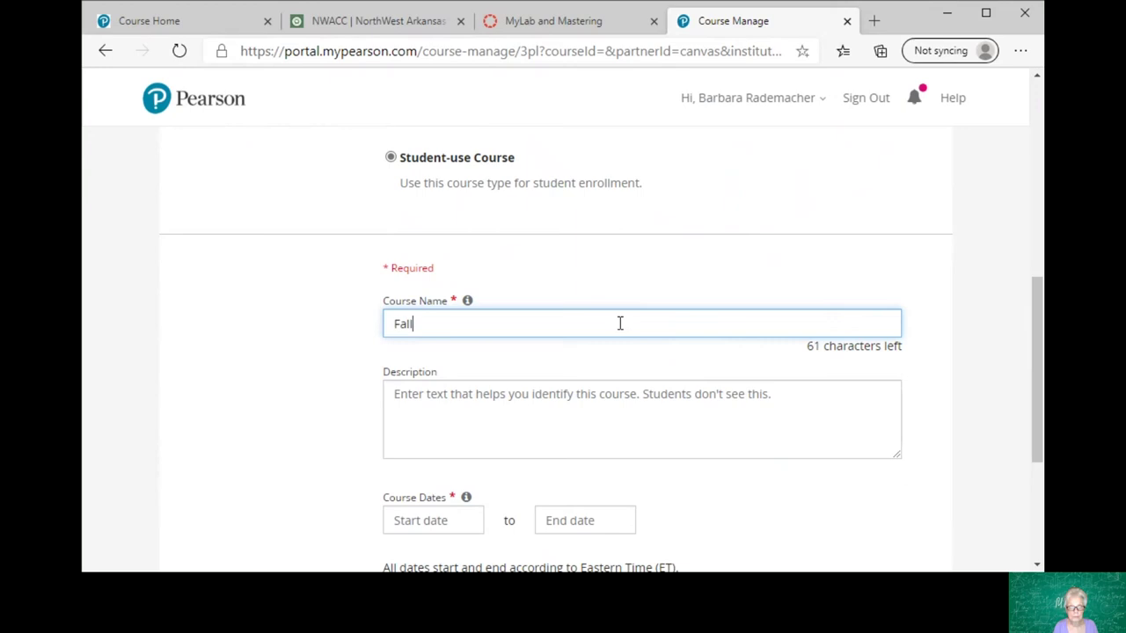
text(2020)
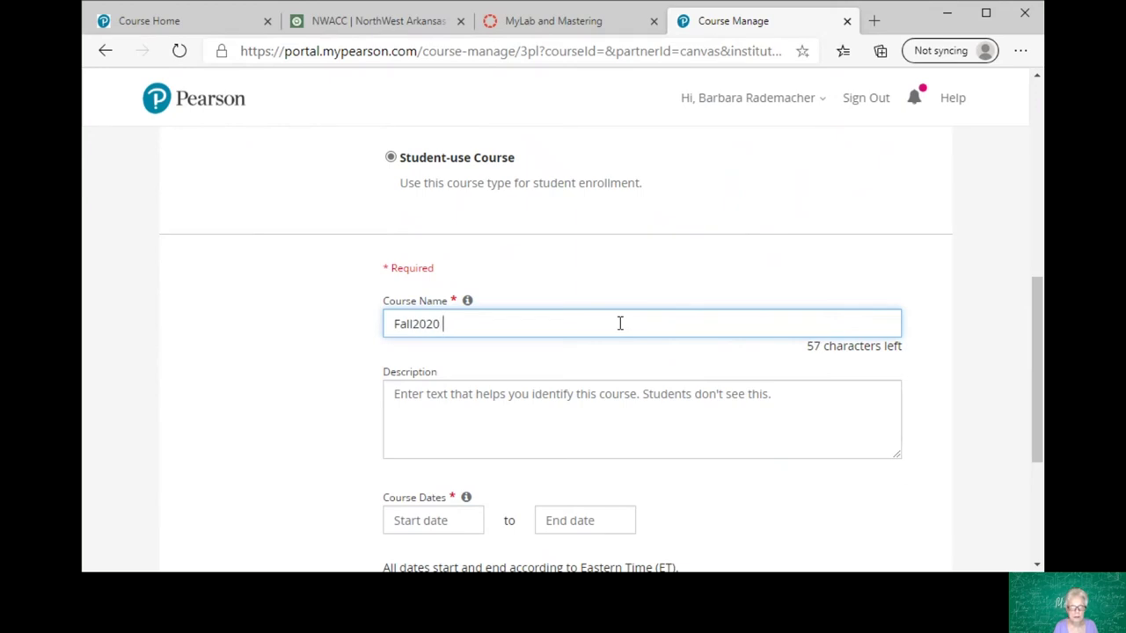
text( Intermedia)
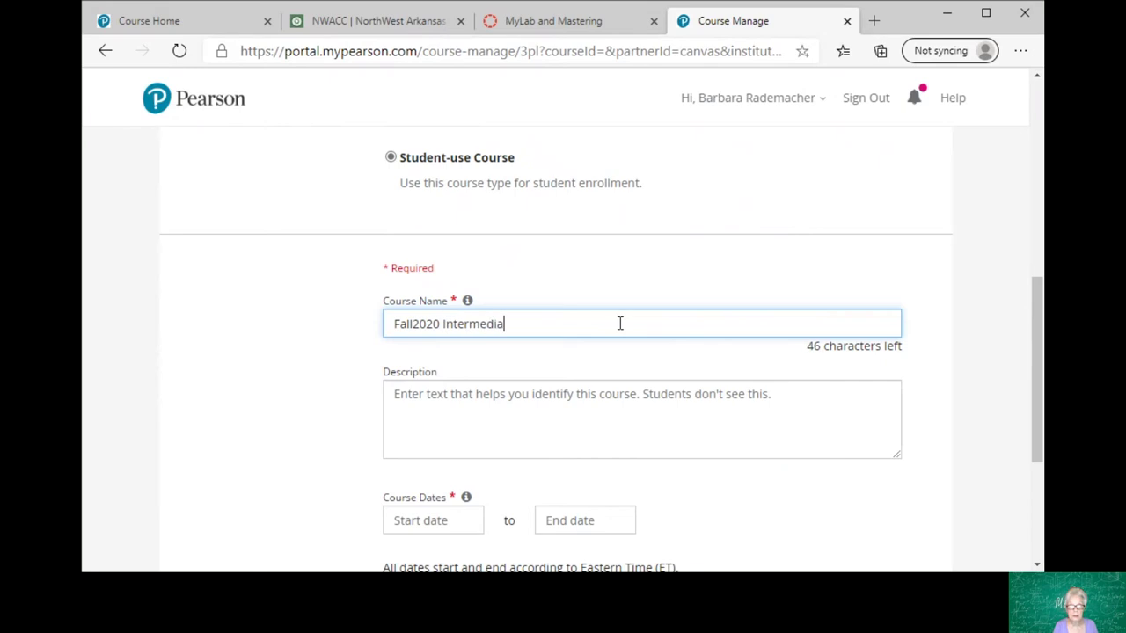
text(te Algebra)
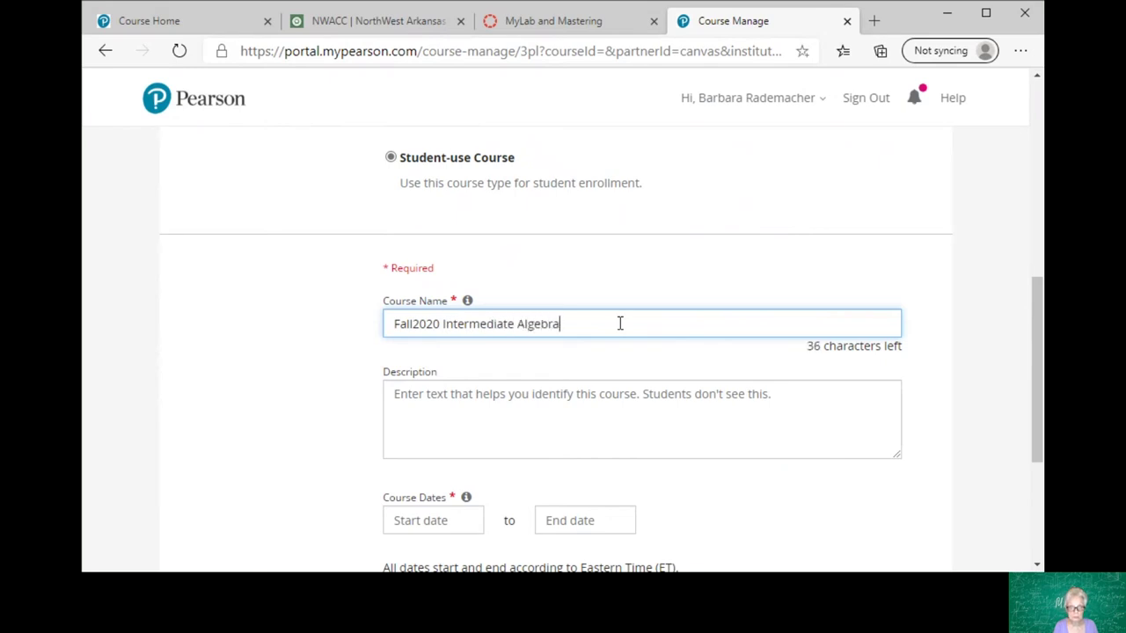
text(  Sec 28)
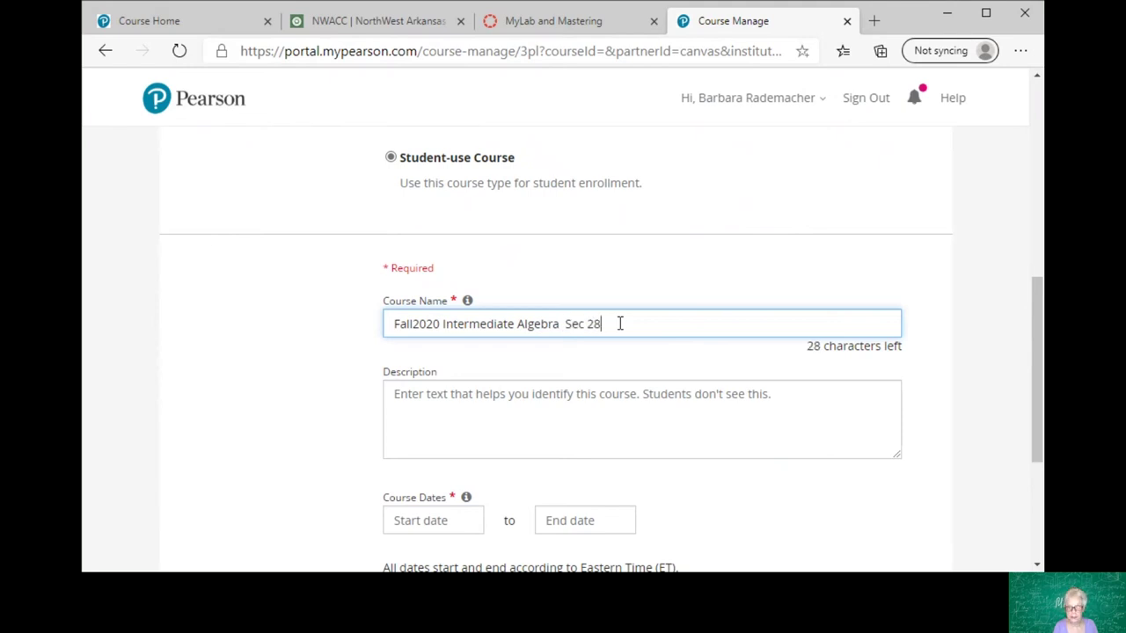
text(W)
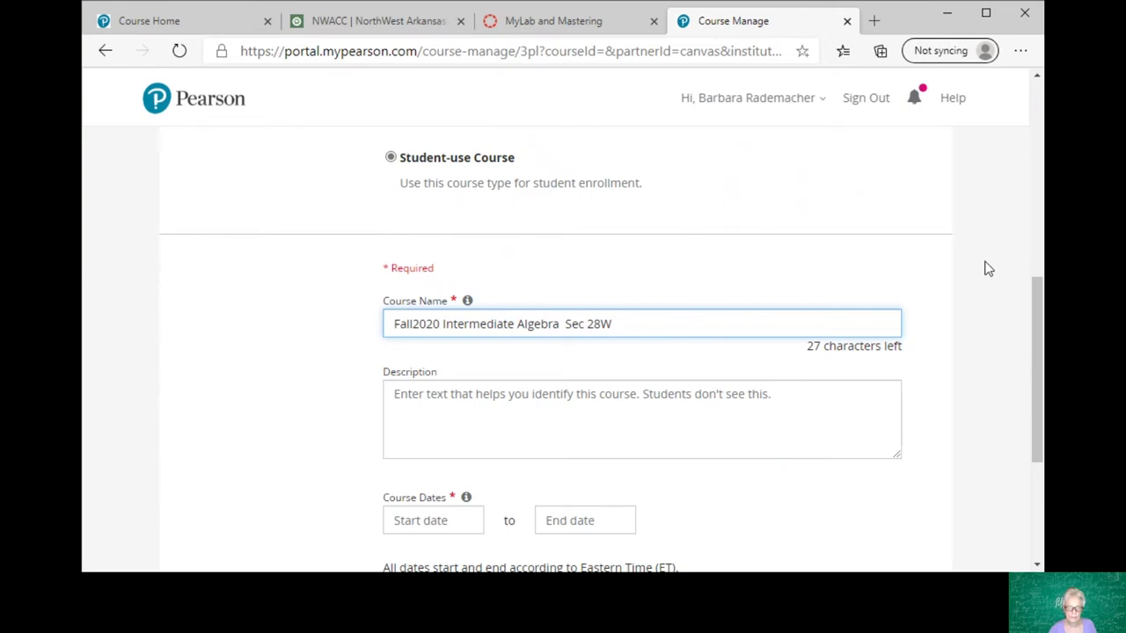
drag(1038, 426, 1023, 535)
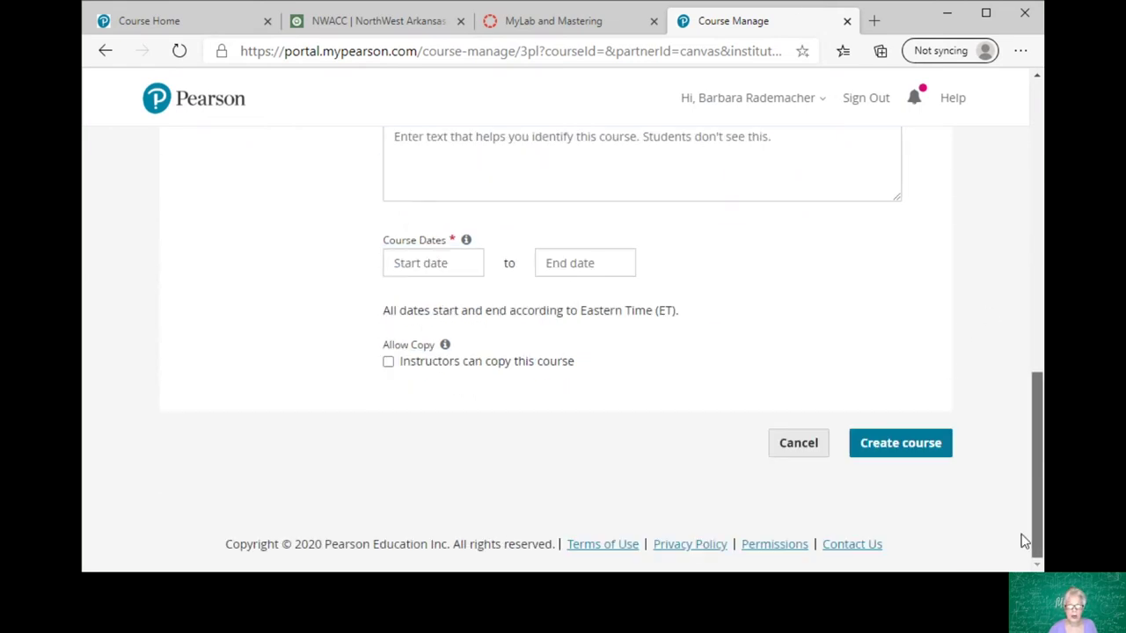
Step: Pick Aug 2, 2020 as start and Dec 31, 2020 as end, and tick 'Instructors can copy this course'
click(447, 265)
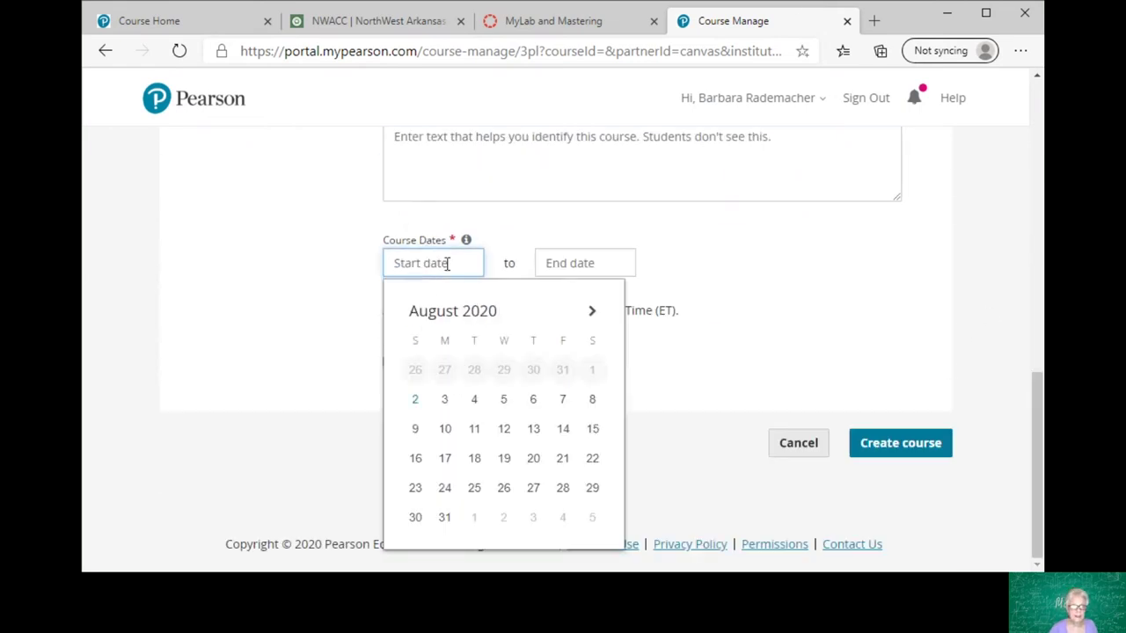
click(417, 405)
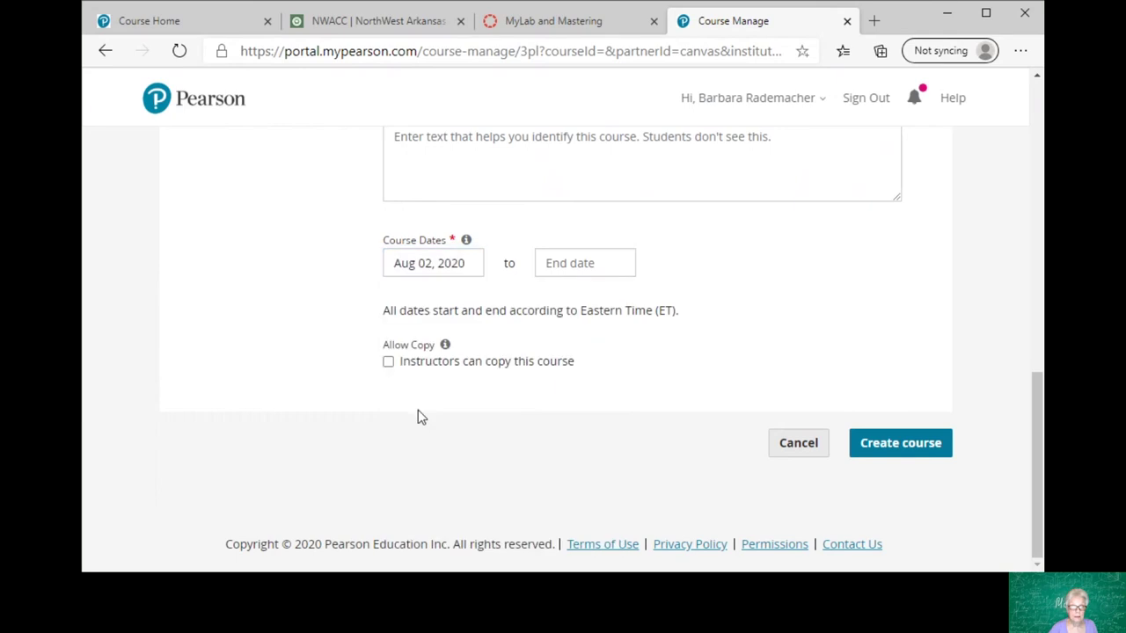
click(612, 263)
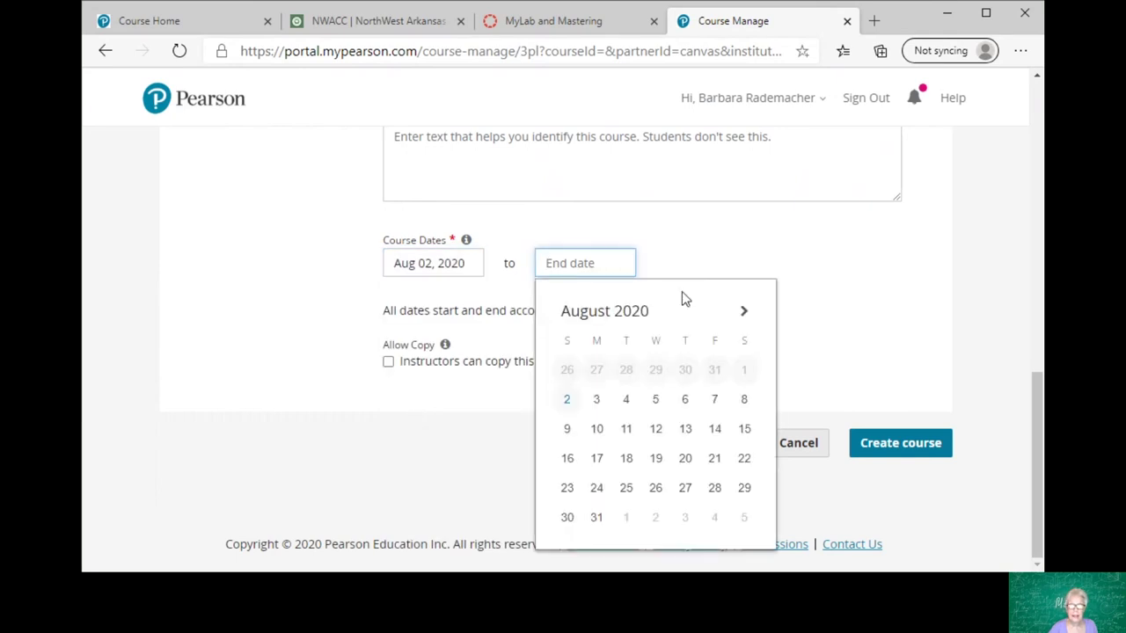
click(744, 313)
click(744, 313)
click(744, 313)
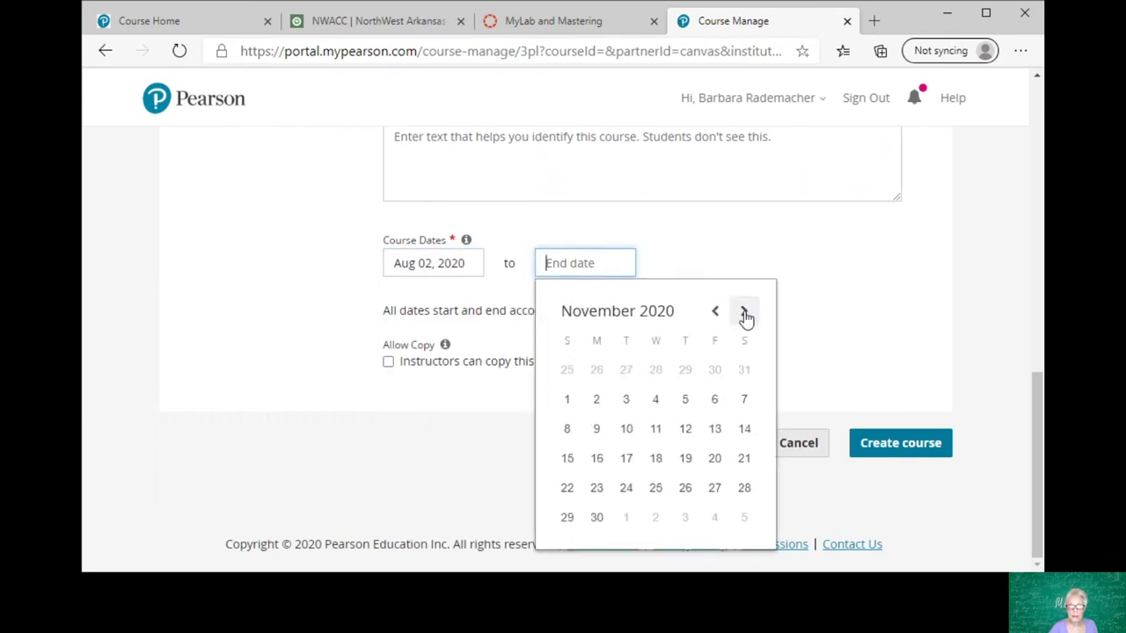
click(744, 313)
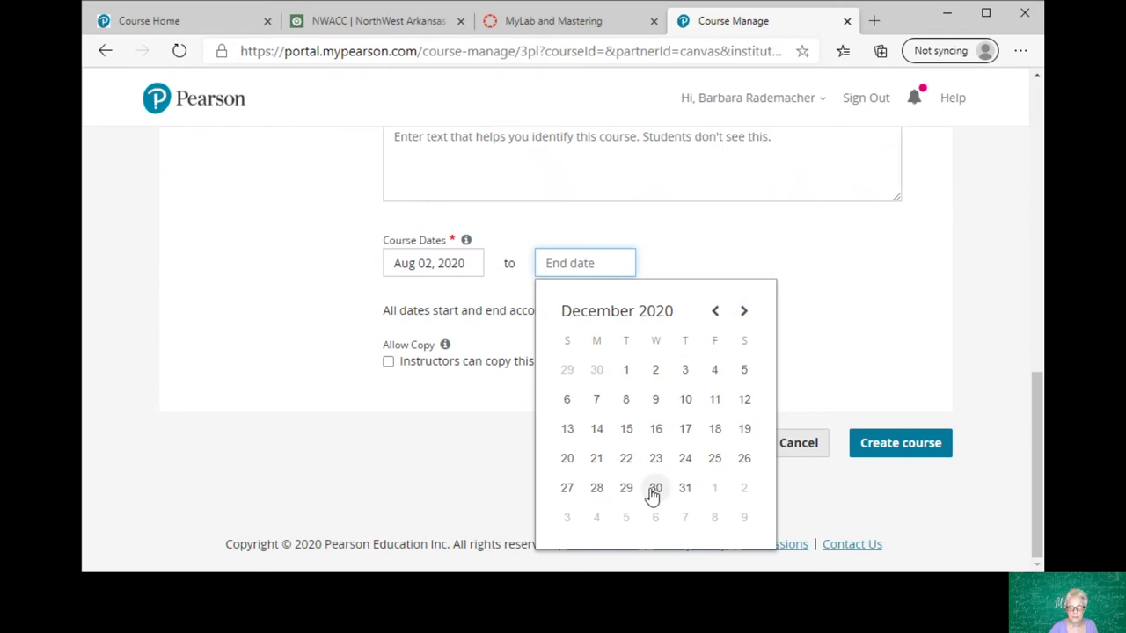
click(685, 488)
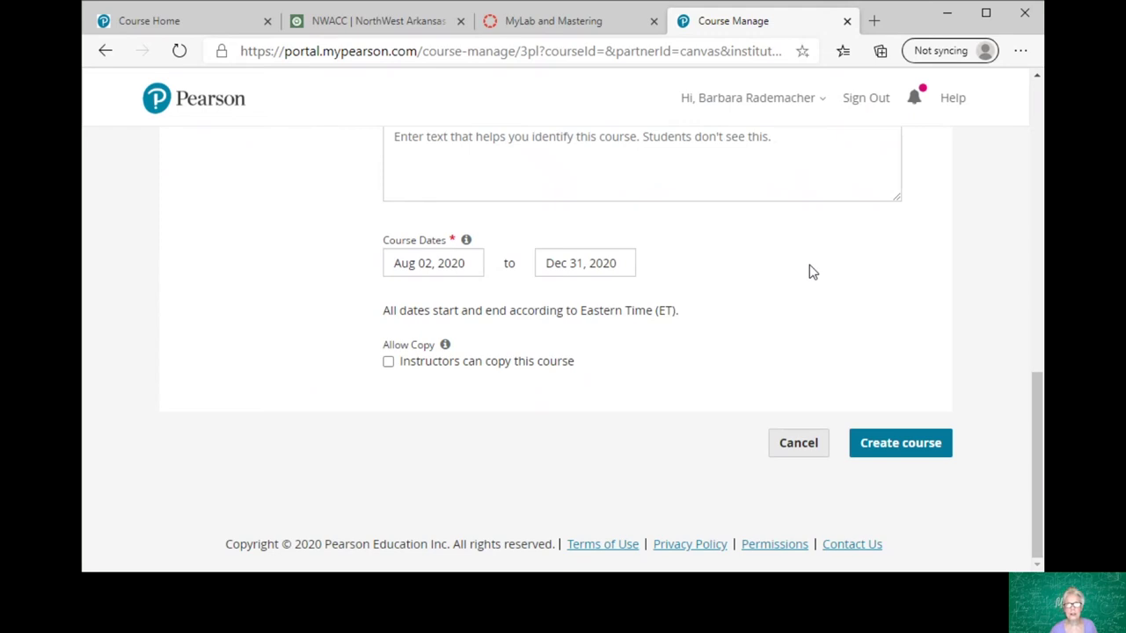
click(389, 363)
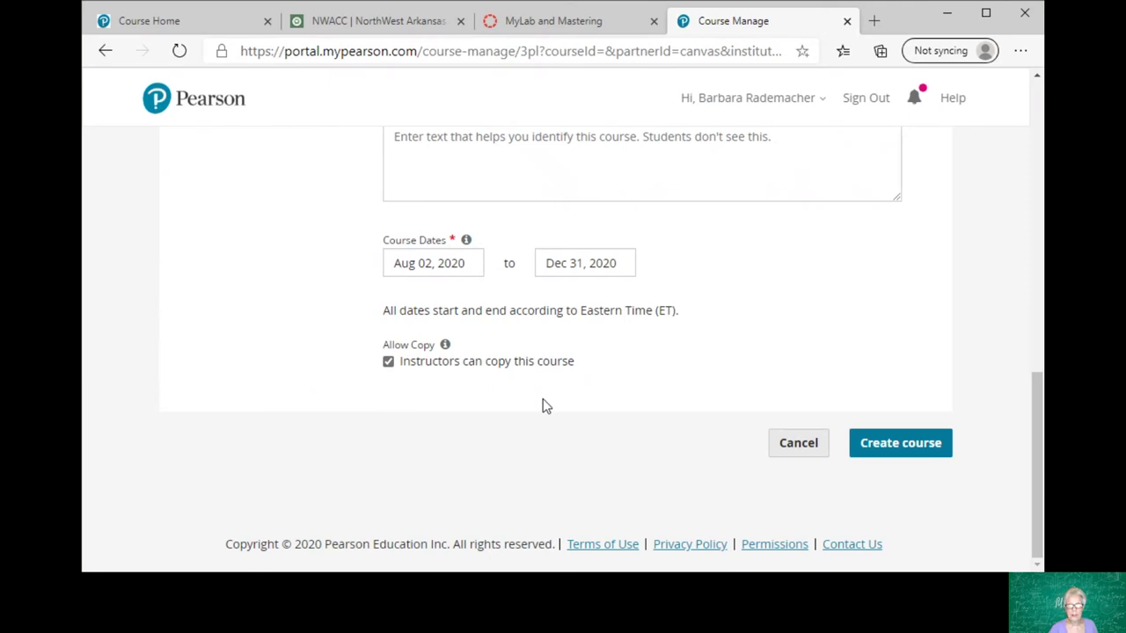
Step: Create the course, reach the You're done! page, then return to Canvas's MyLab and Mastering page
click(899, 443)
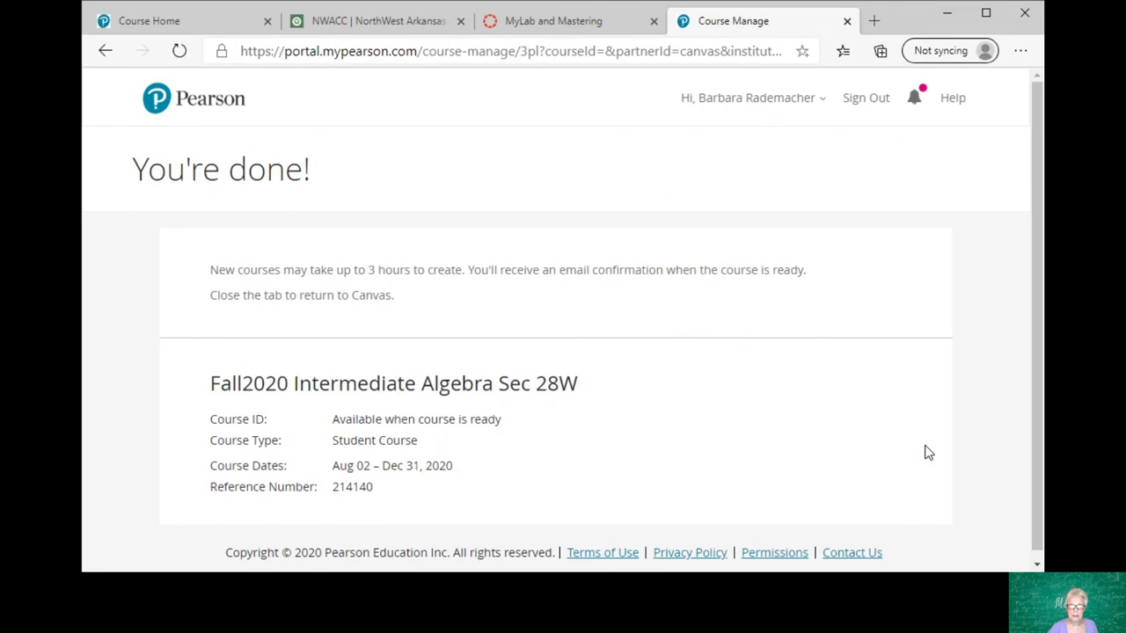
click(536, 30)
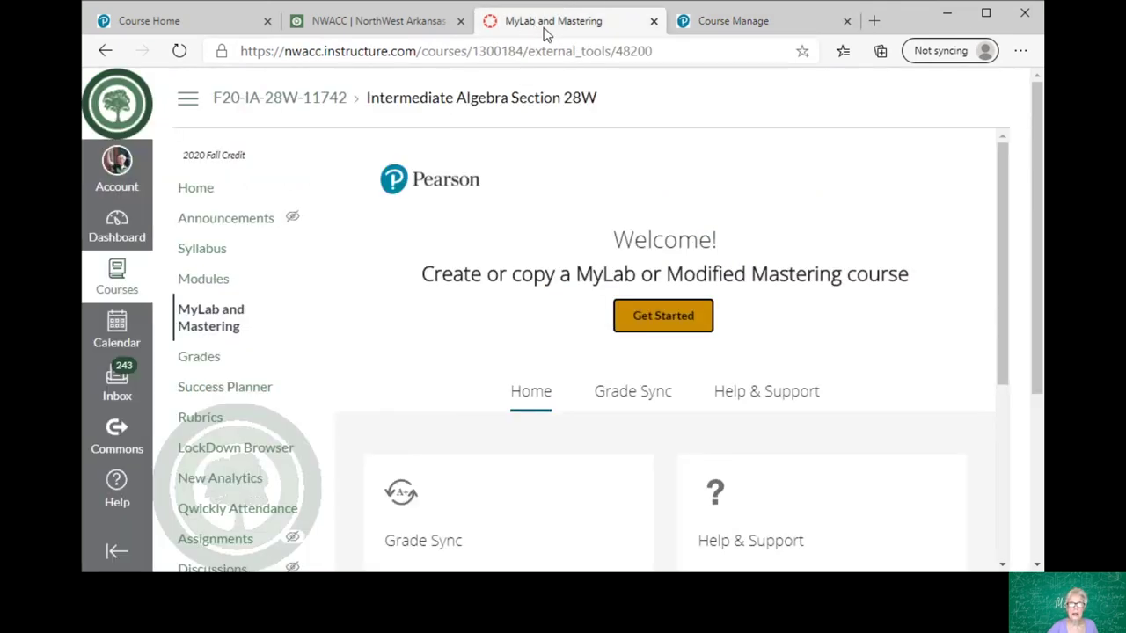